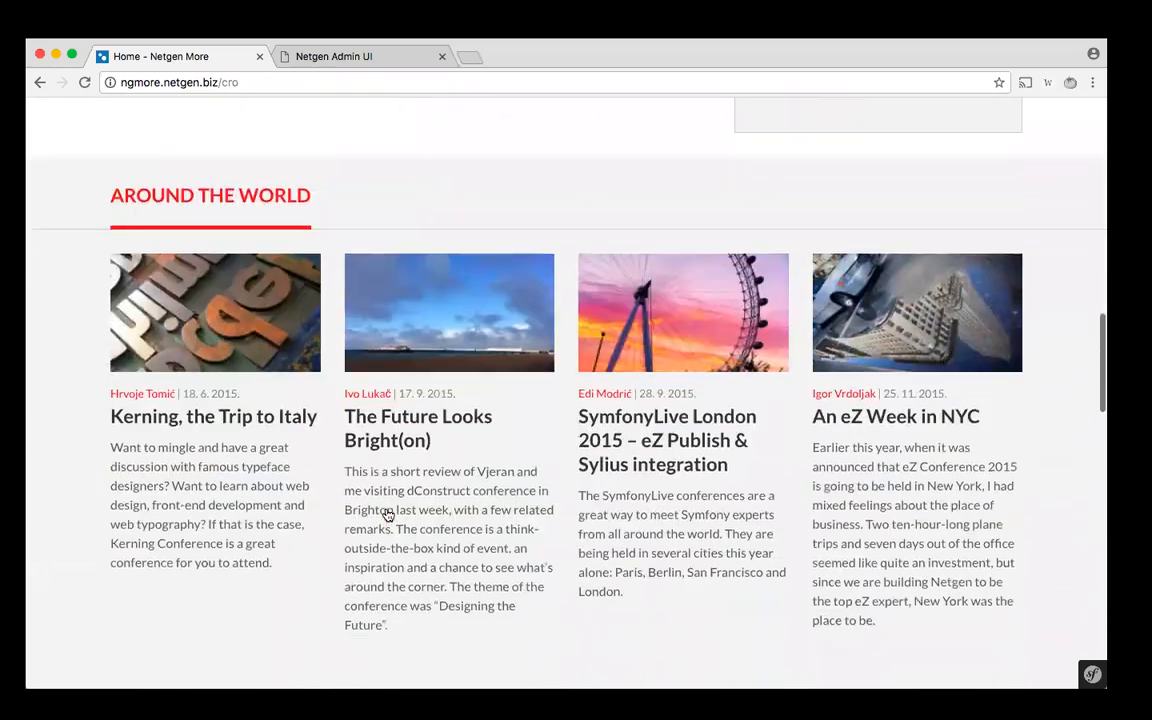
scroll(388, 515, "down", 5)
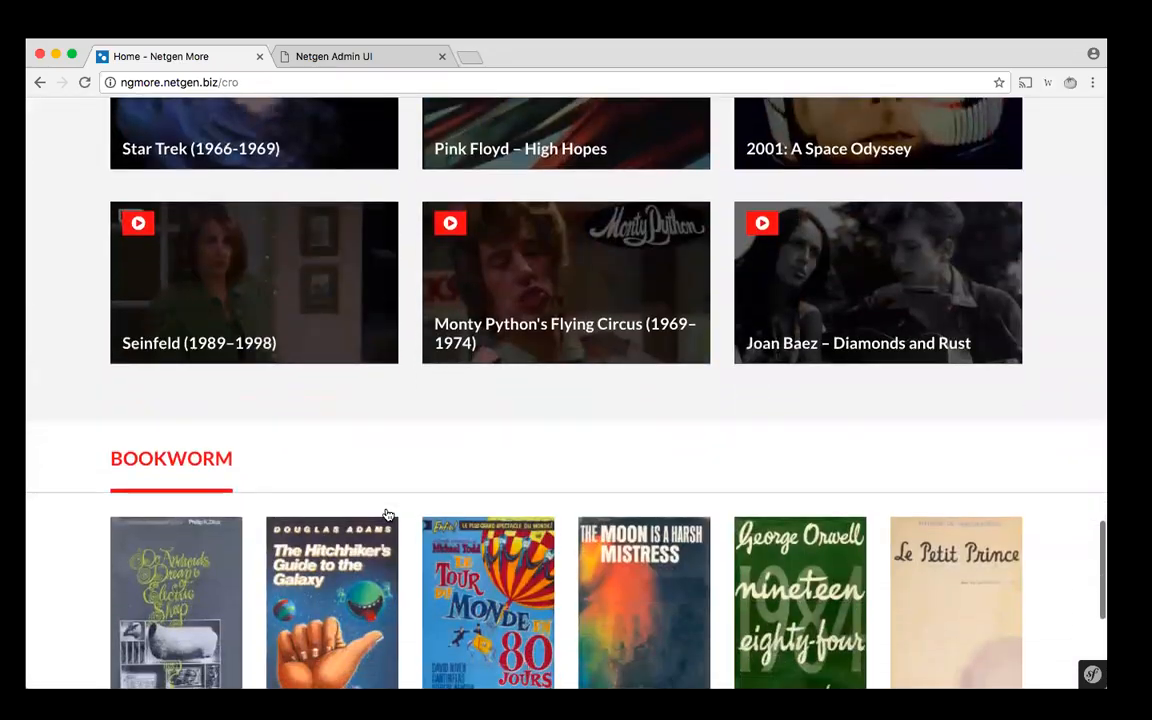
- Look over the Croatian home page and compare it with the English version, ending on the Hrvatski version
scroll(388, 515, "up", 10)
scroll(388, 515, "up", 10)
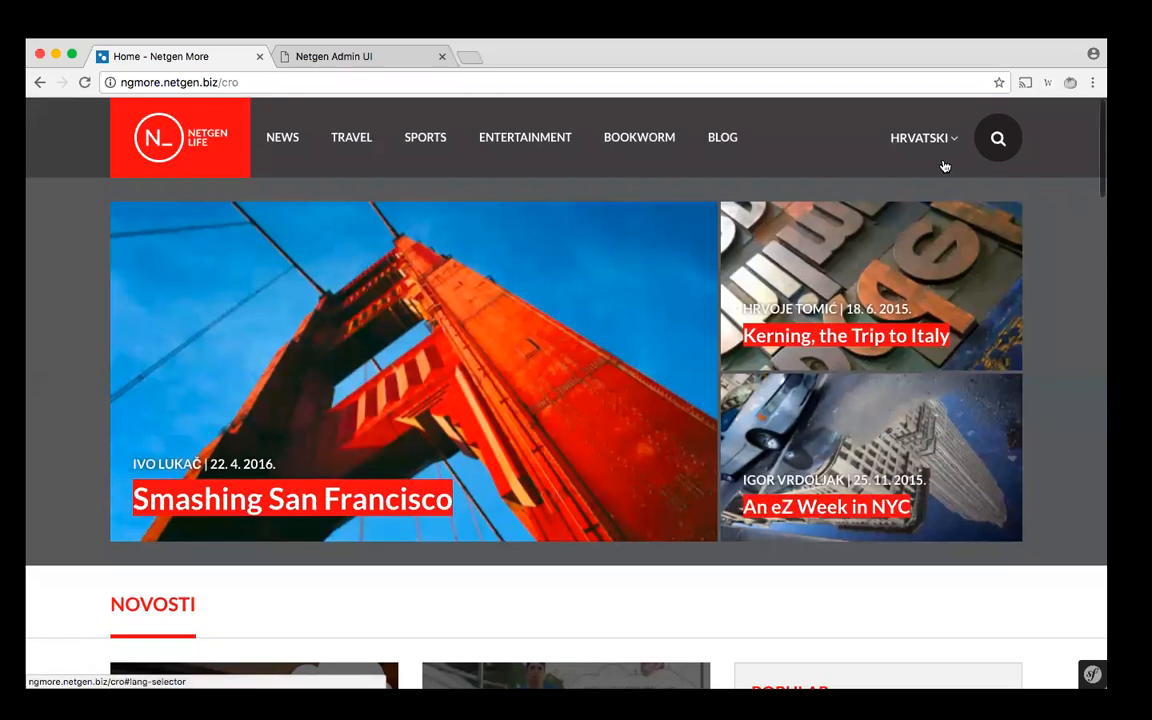
left_click(940, 139)
left_click(913, 228)
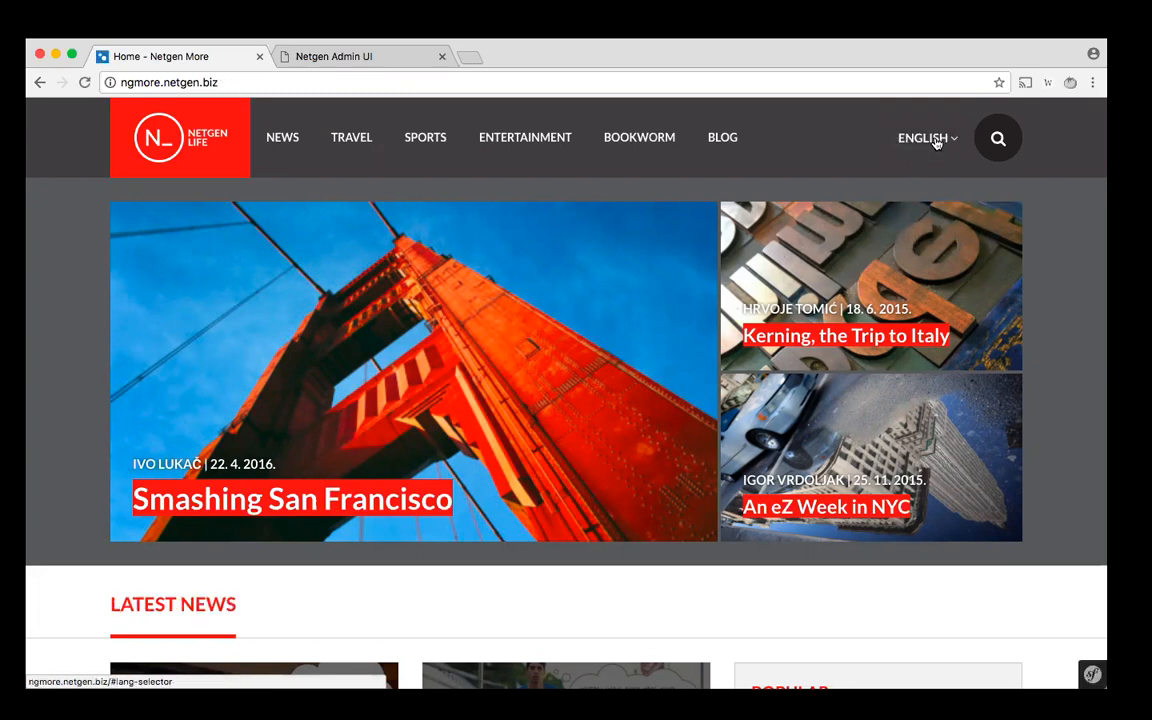
left_click(935, 140)
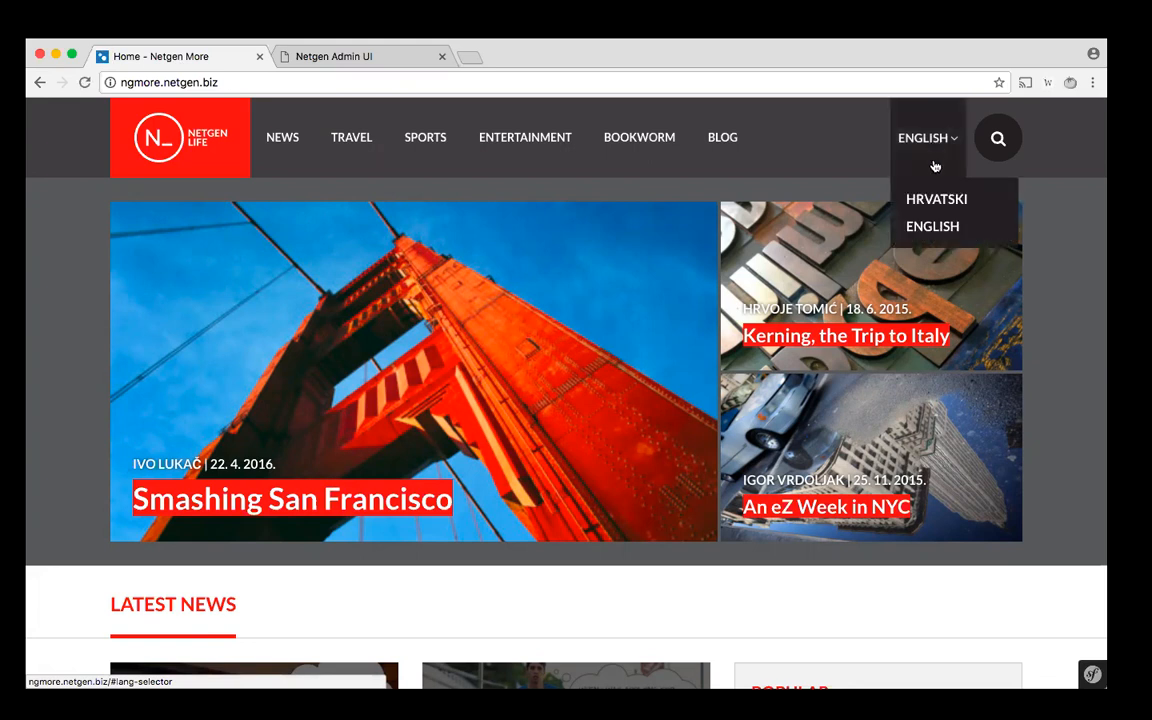
left_click(935, 198)
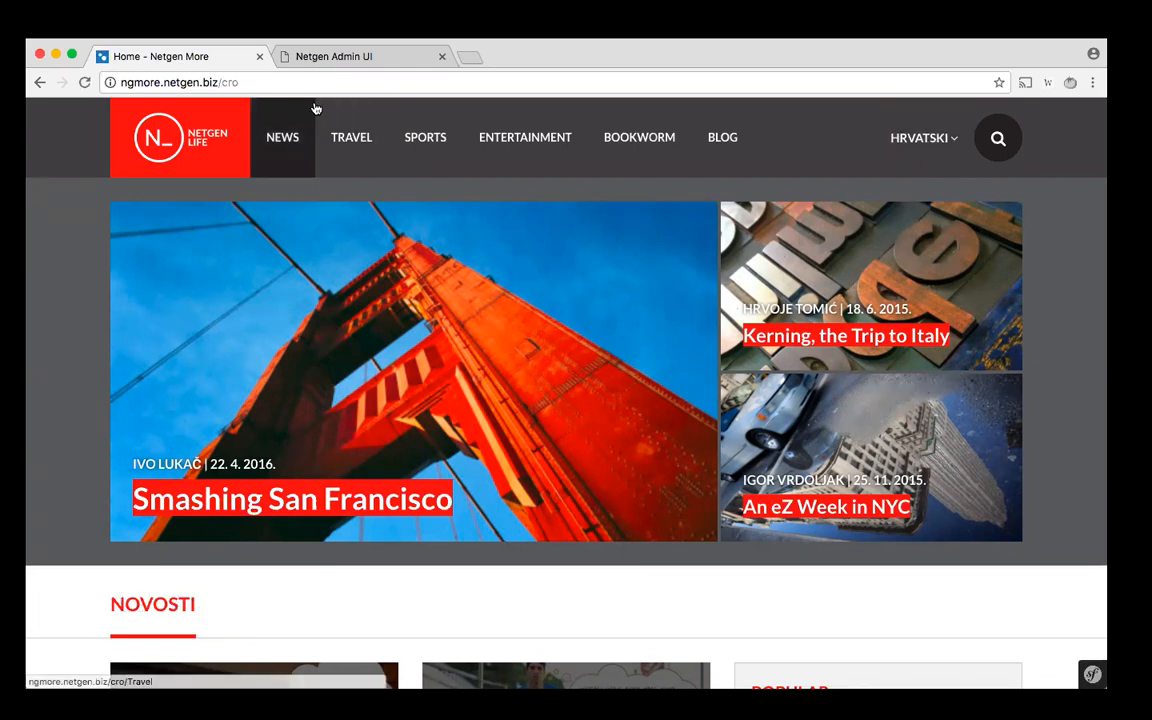
- Open the Home layout from Netgen Layouts in the admin interface and continue with its existing draft
left_click(360, 60)
left_click(562, 406)
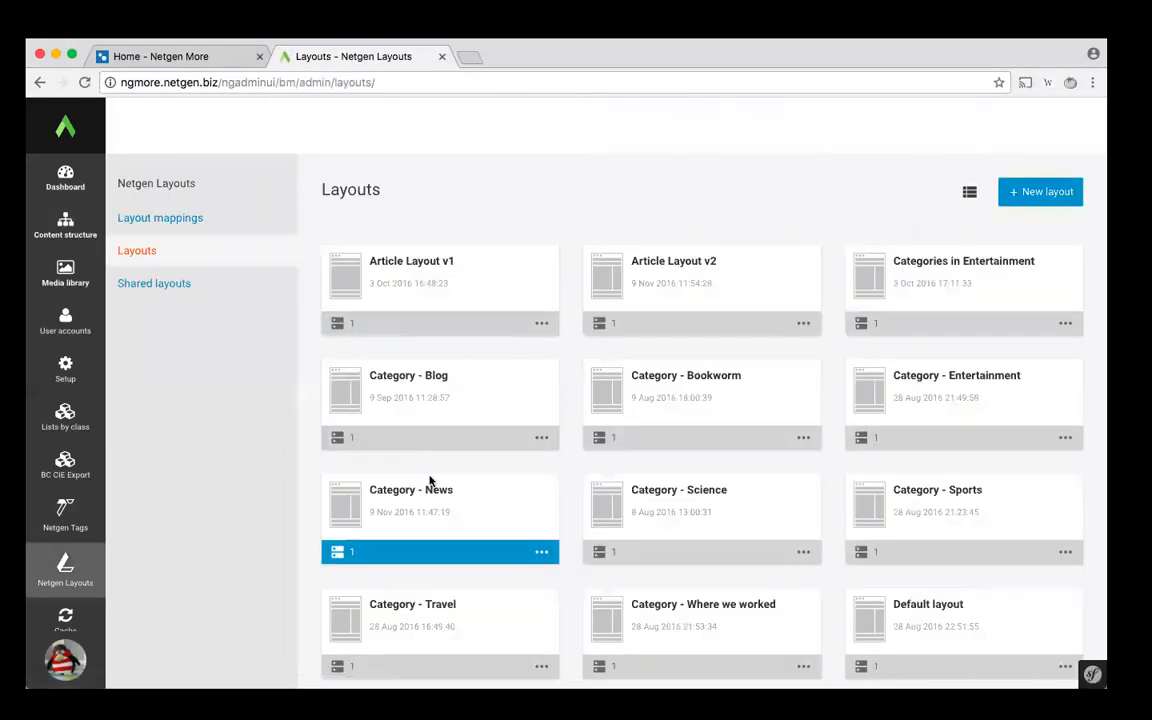
scroll(430, 481, "down", 3)
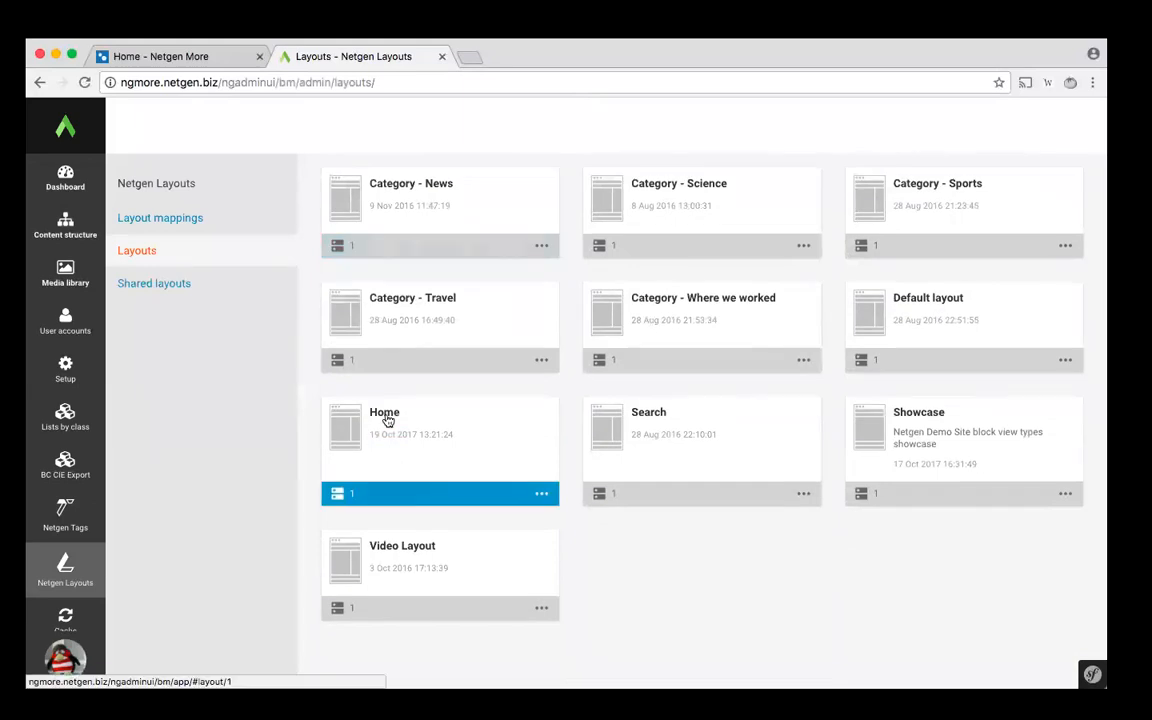
left_click(387, 419)
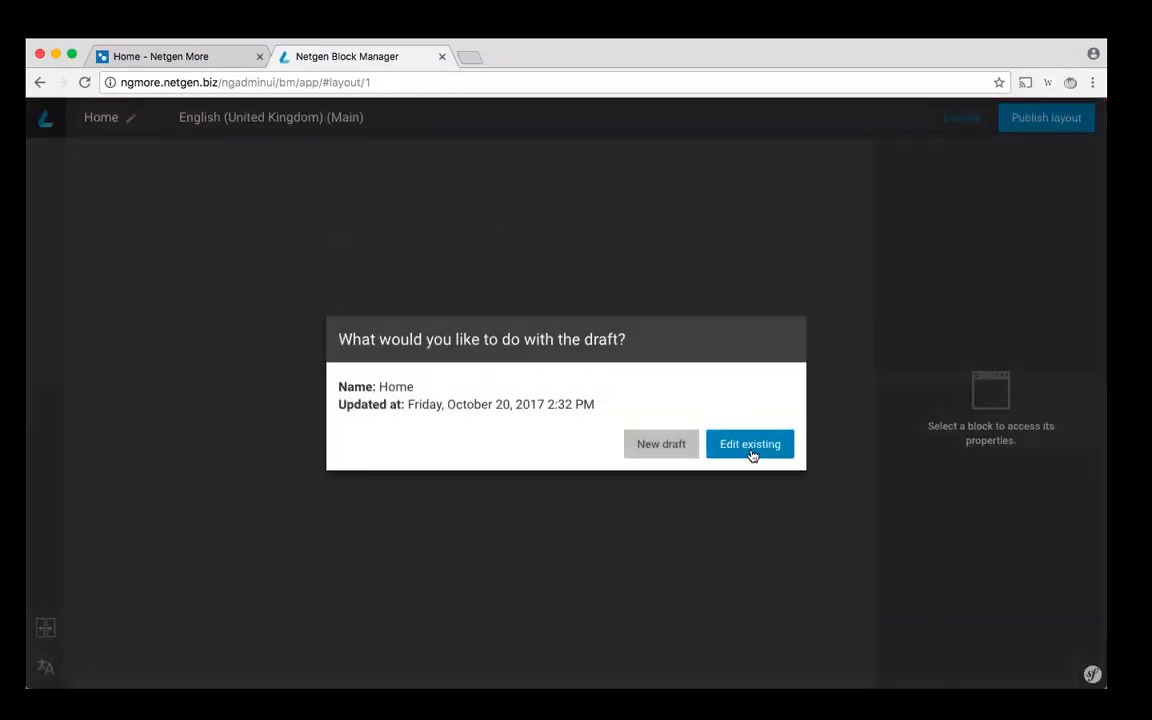
left_click(750, 445)
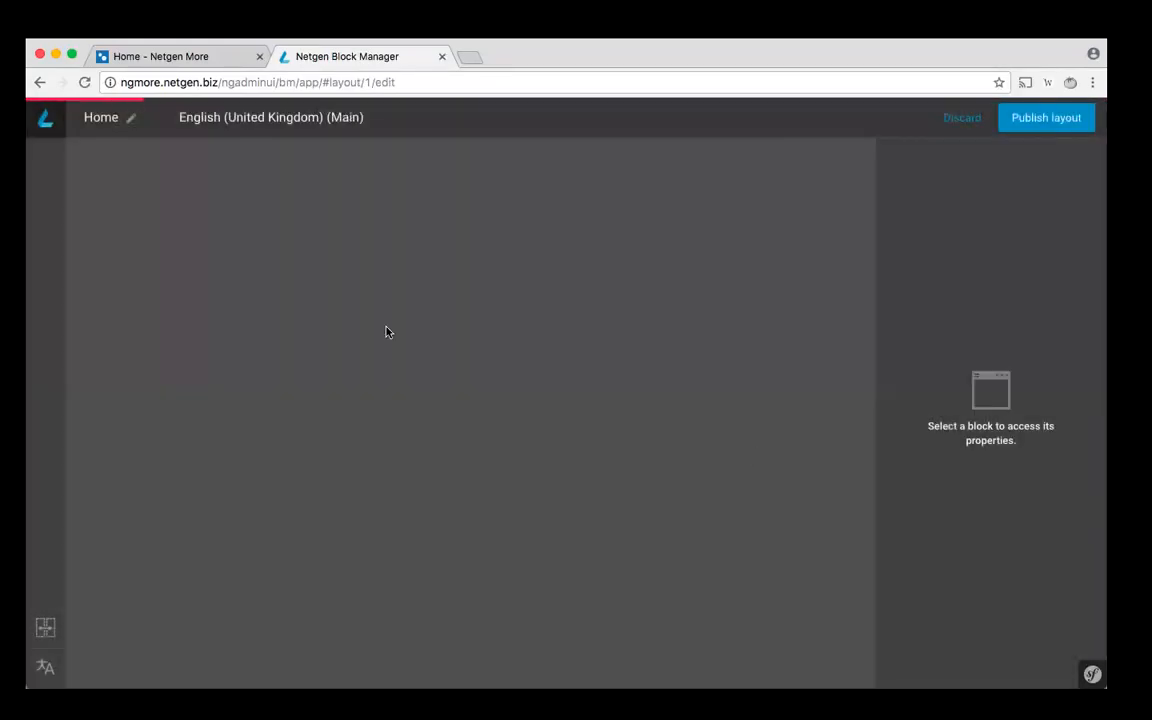
- Review the blocks of the Home layout and inspect the properties of the "Latest news" title block
scroll(406, 538, "down", 2)
scroll(406, 540, "down", 3)
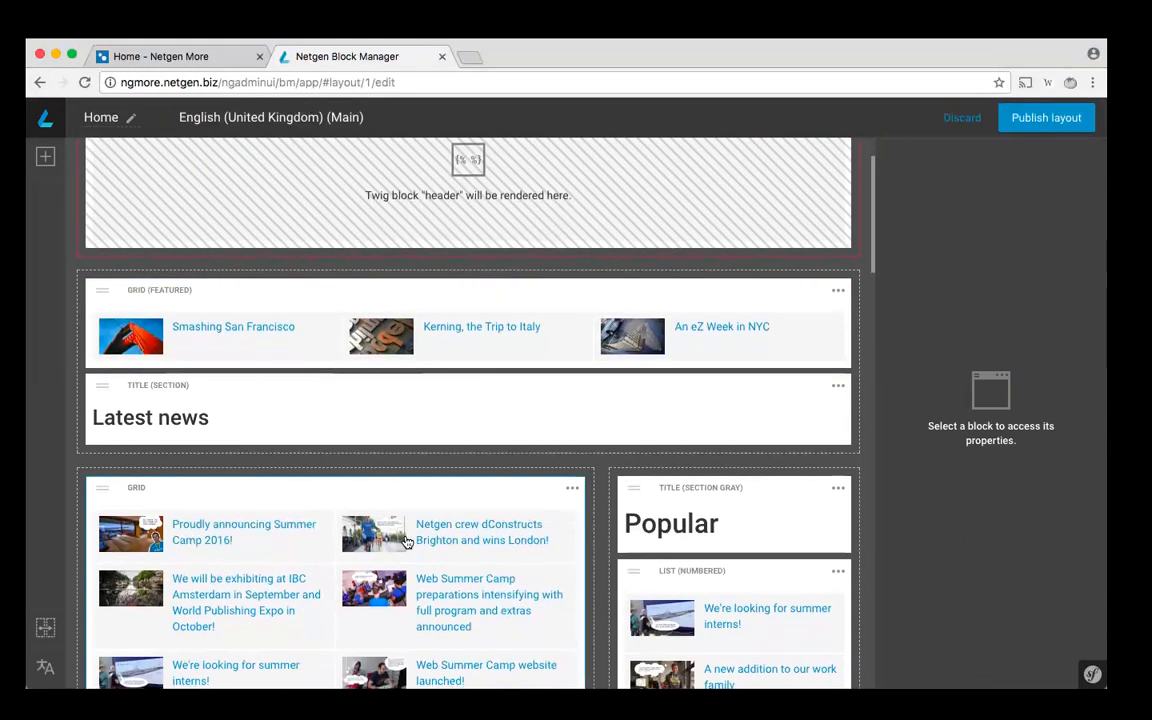
scroll(406, 542, "up", 5)
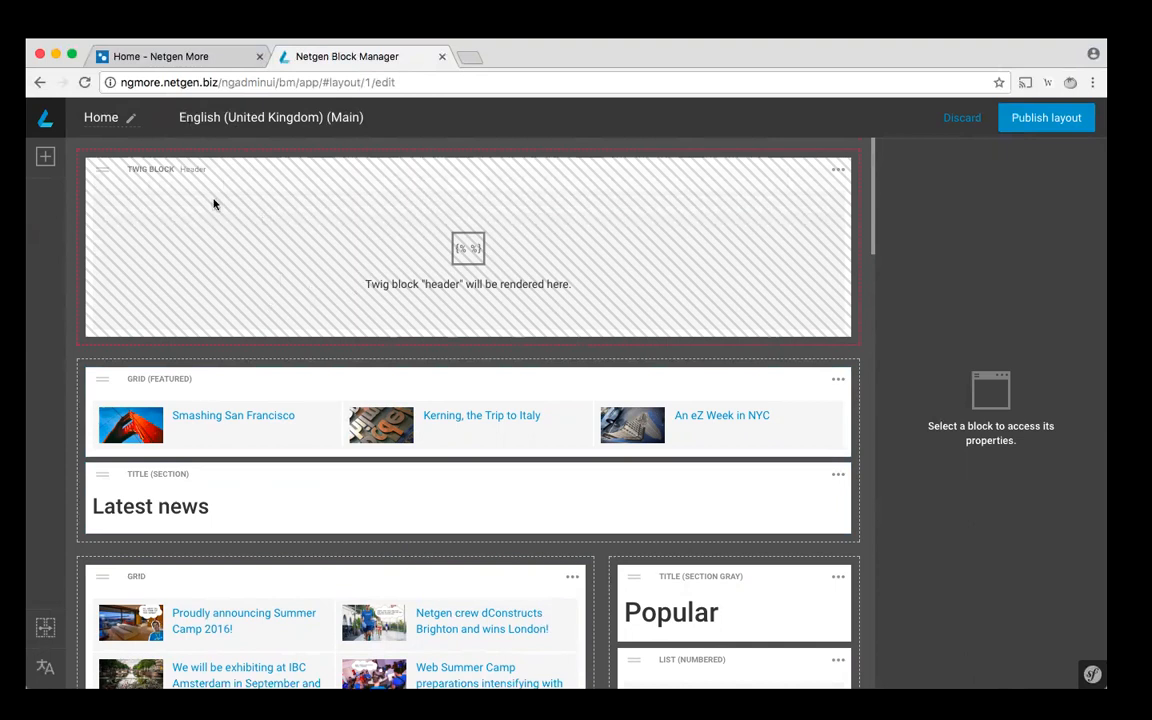
scroll(278, 473, "down", 1)
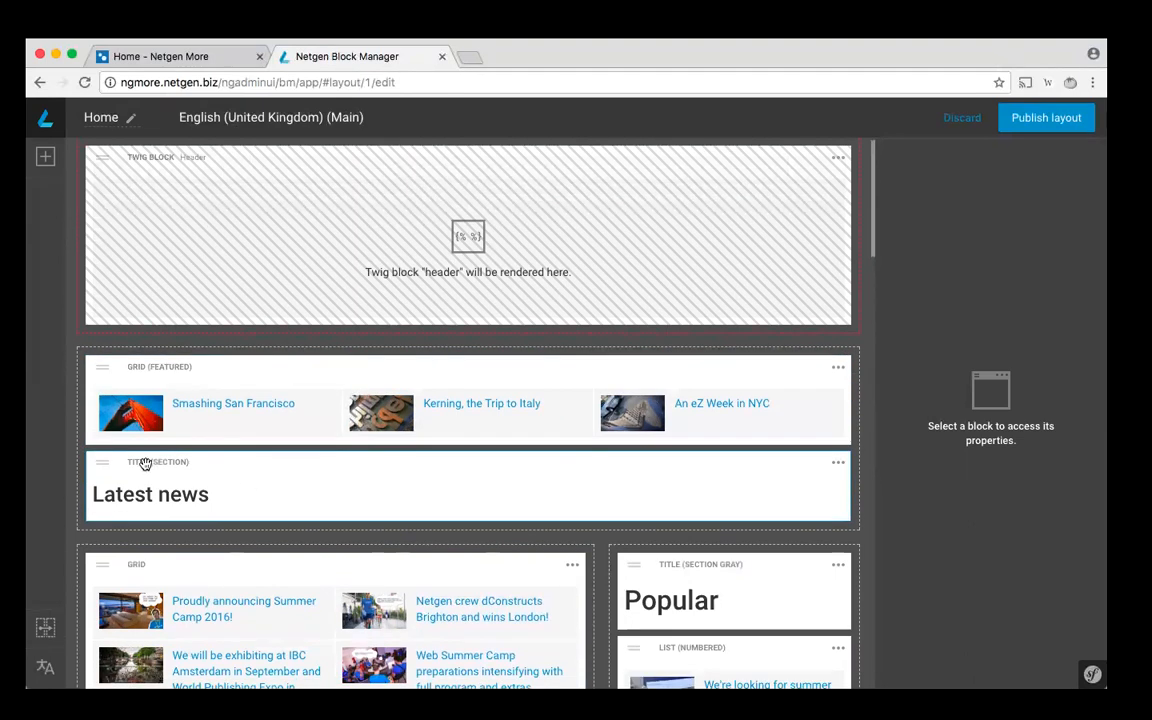
left_click(219, 465)
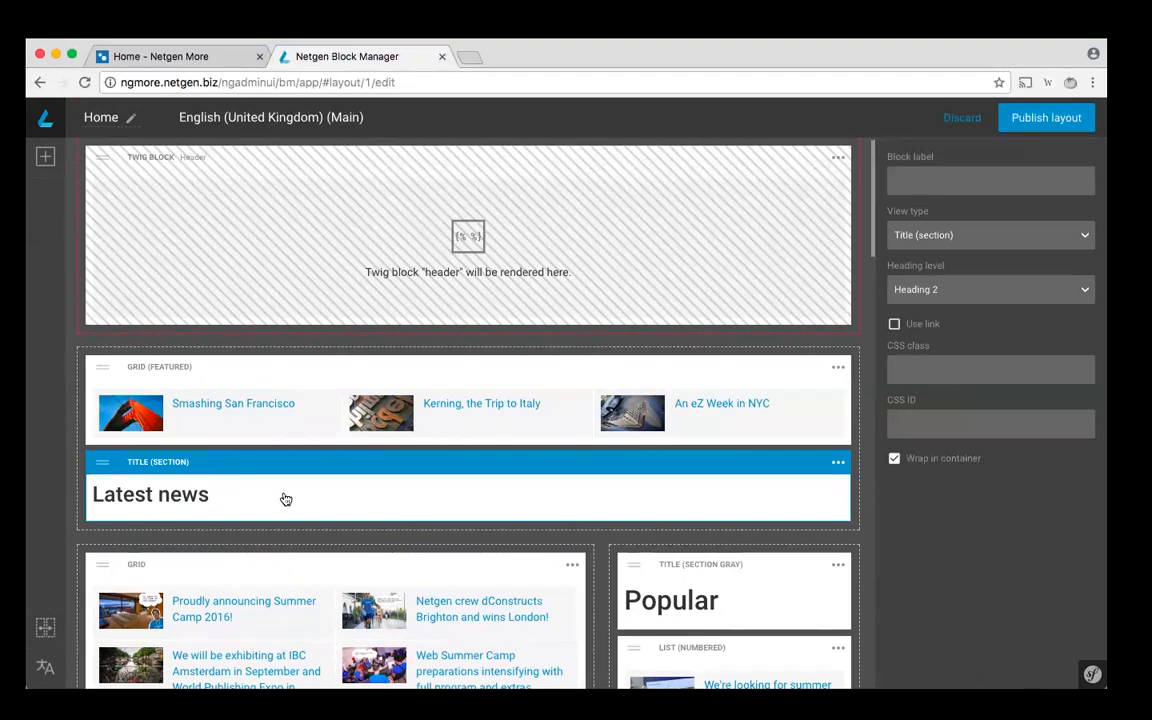
scroll(282, 500, "up", 1)
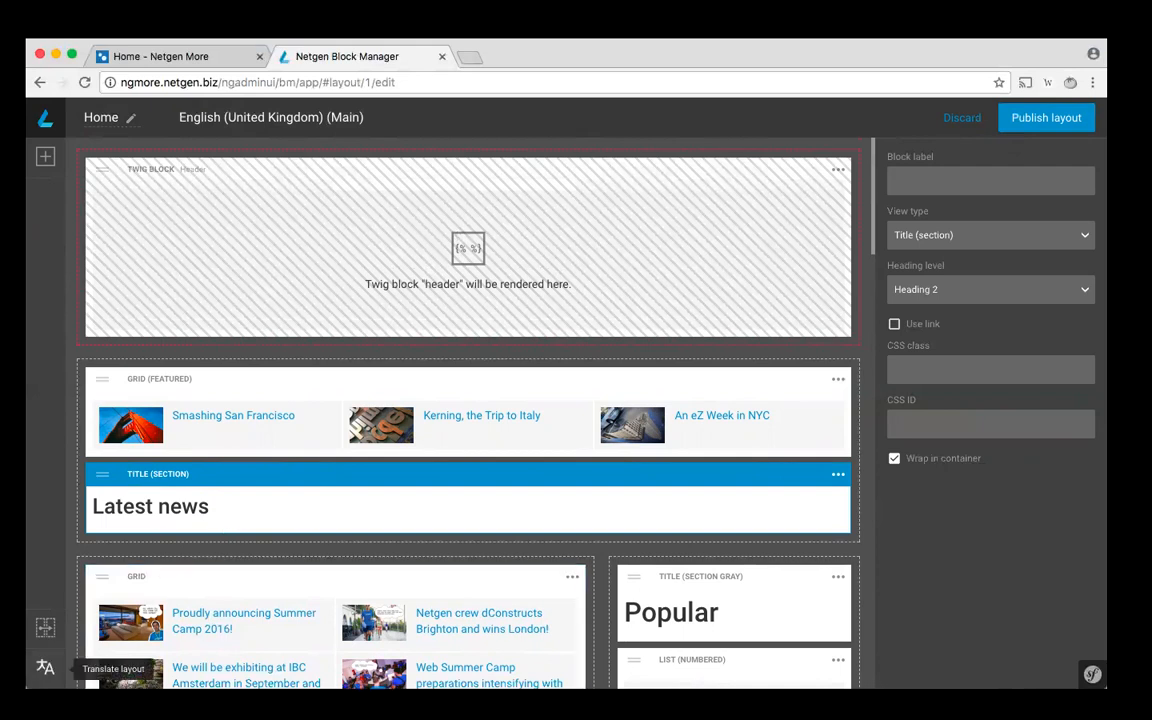
- Put the Home layout into translation mode and choose Croatian (Croatia) as the current translation
left_click(45, 667)
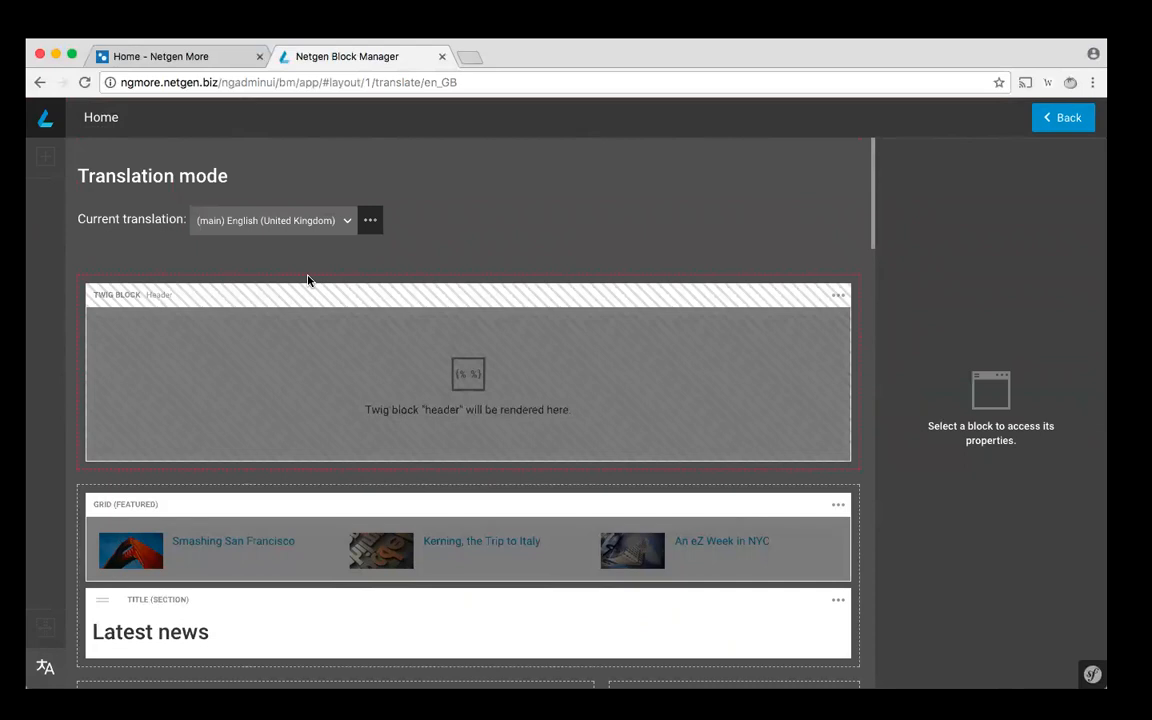
left_click(334, 222)
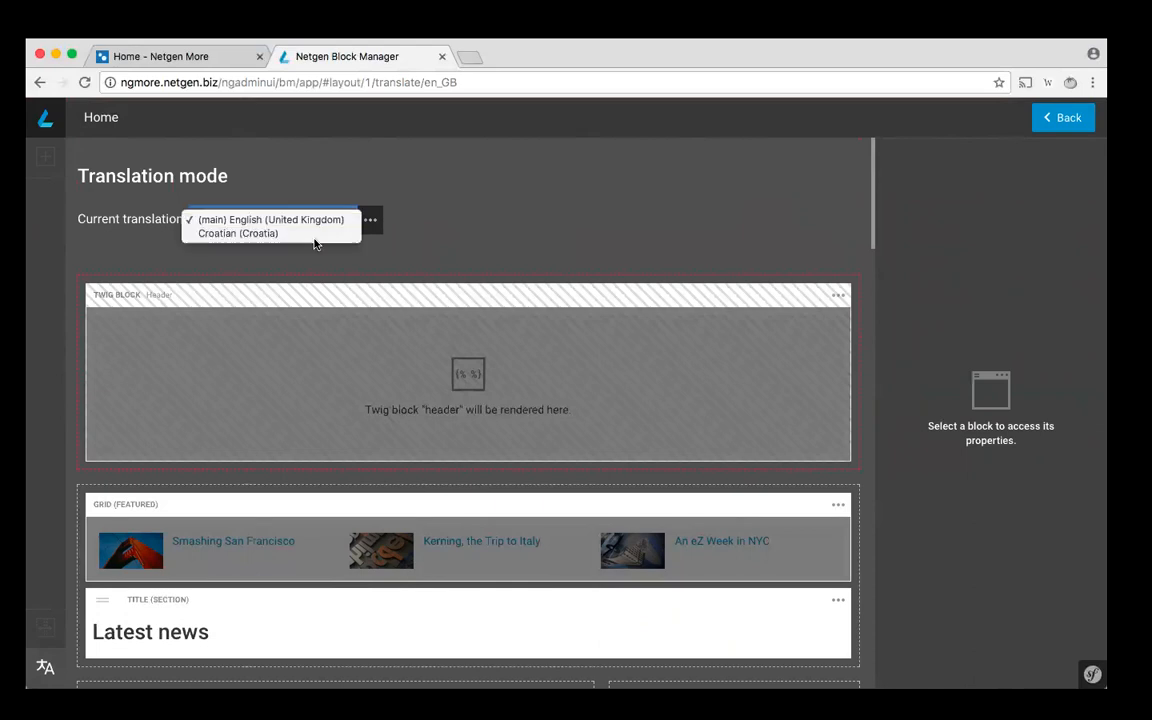
left_click(319, 237)
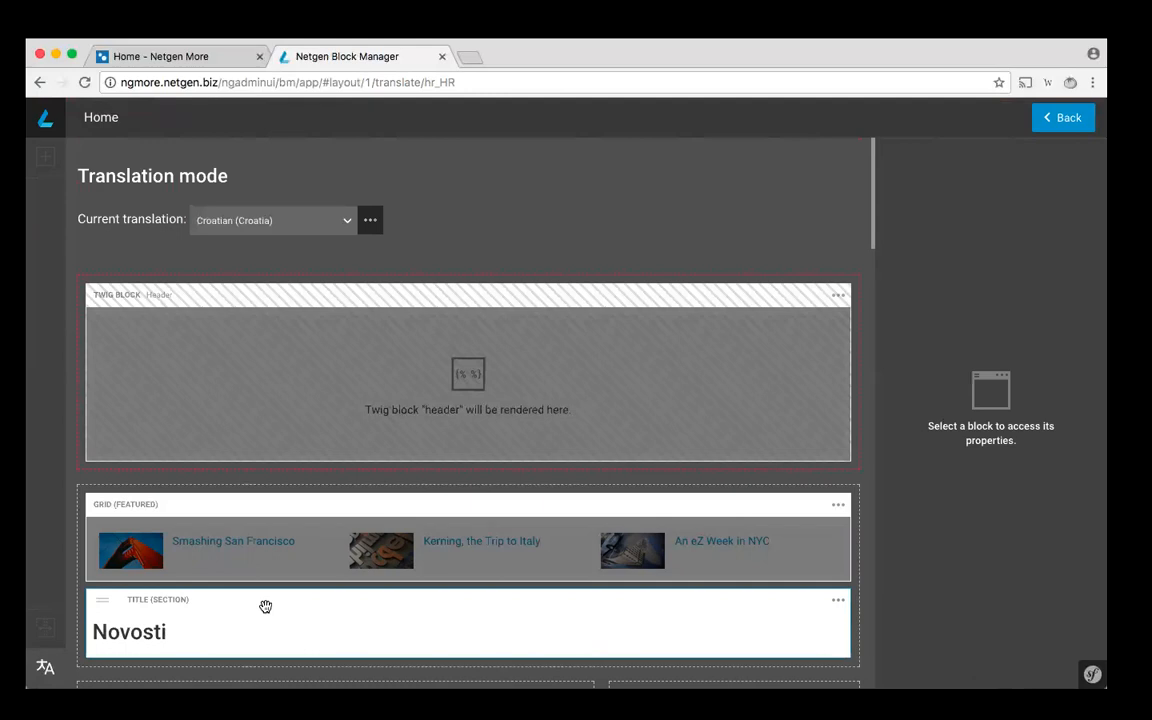
- Change the Croatian text of the section title block below the featured grid to "Zadnje novosti"
left_click(265, 606)
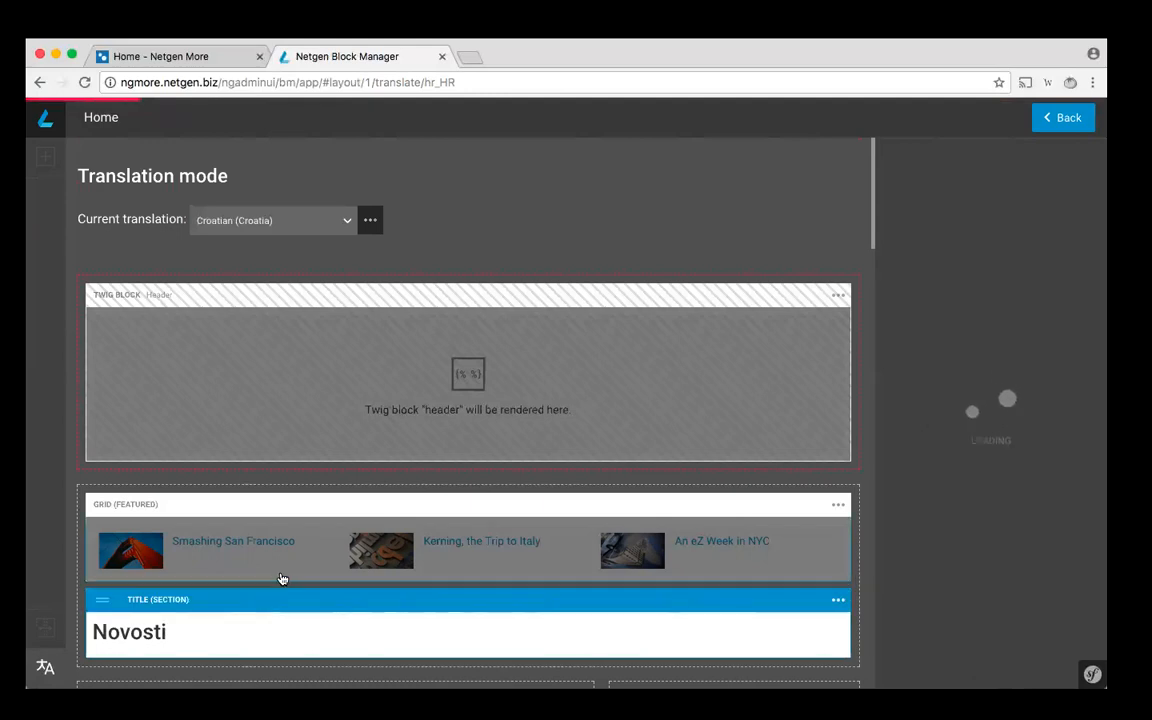
left_click(202, 636)
key("Left")
key("Left")
key("Left")
key("Left")
key("Left")
key("Left")
key("Left")
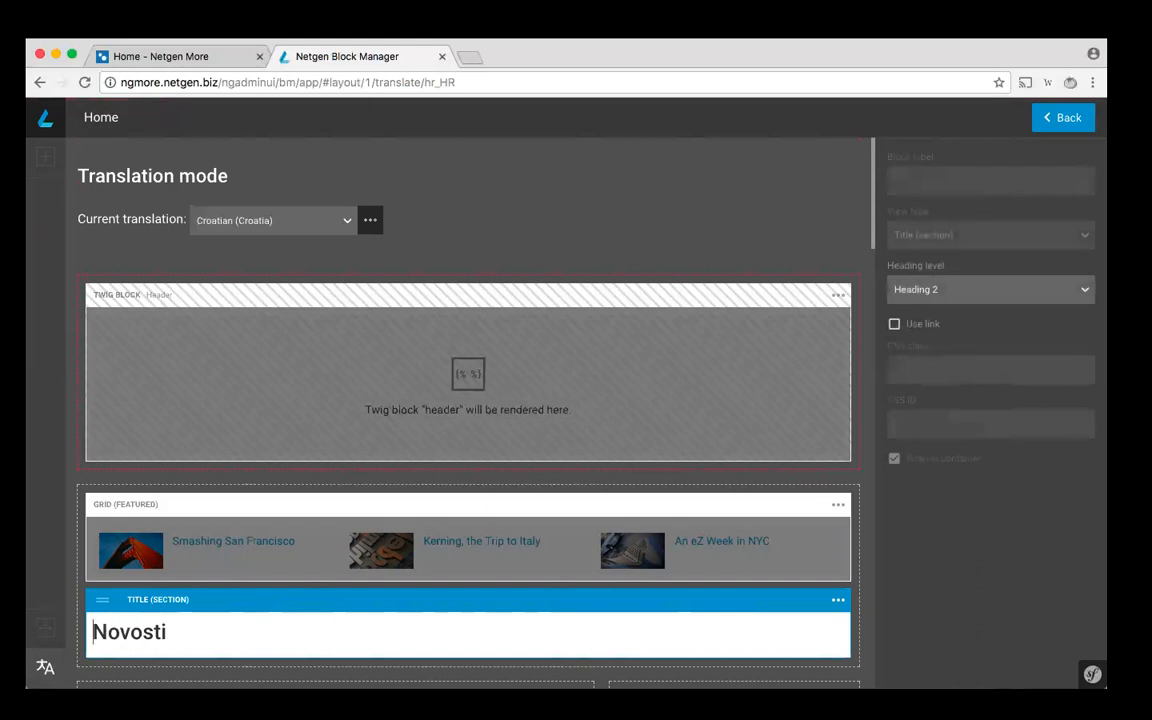
type("Zadnje")
key("Delete")
type("n")
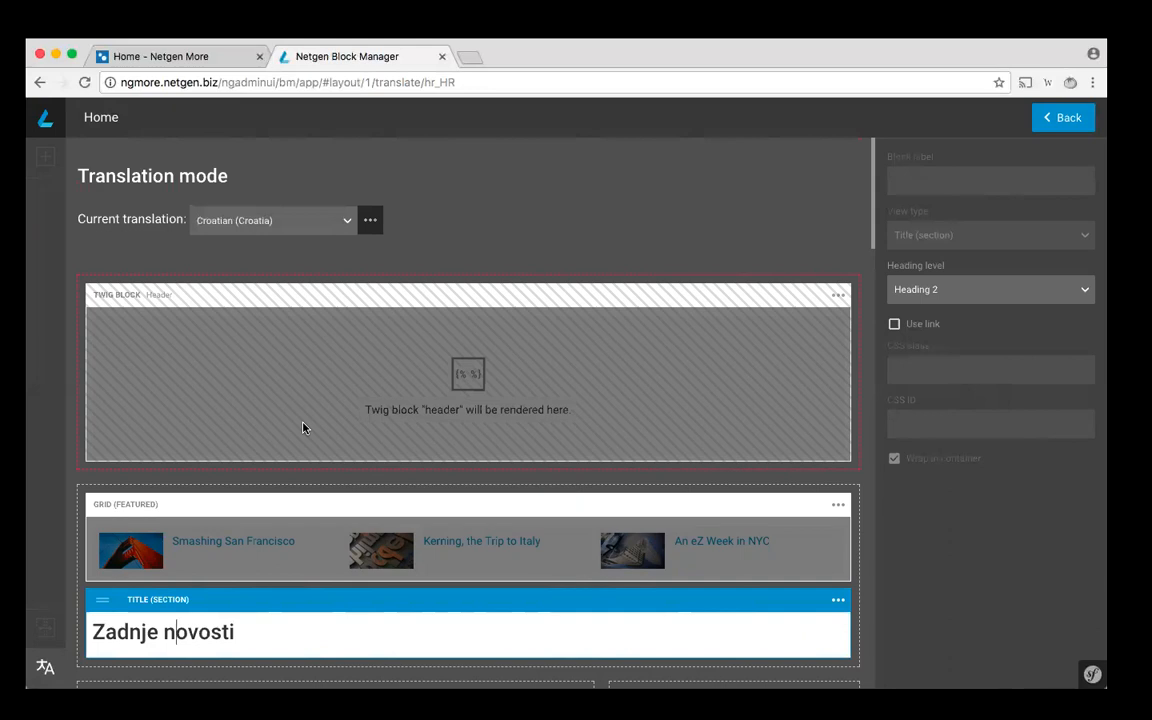
- Examine which options of the featured grid and the "Zadnje novosti" title can be translated, including the heading level choices
scroll(320, 554, "down", 2)
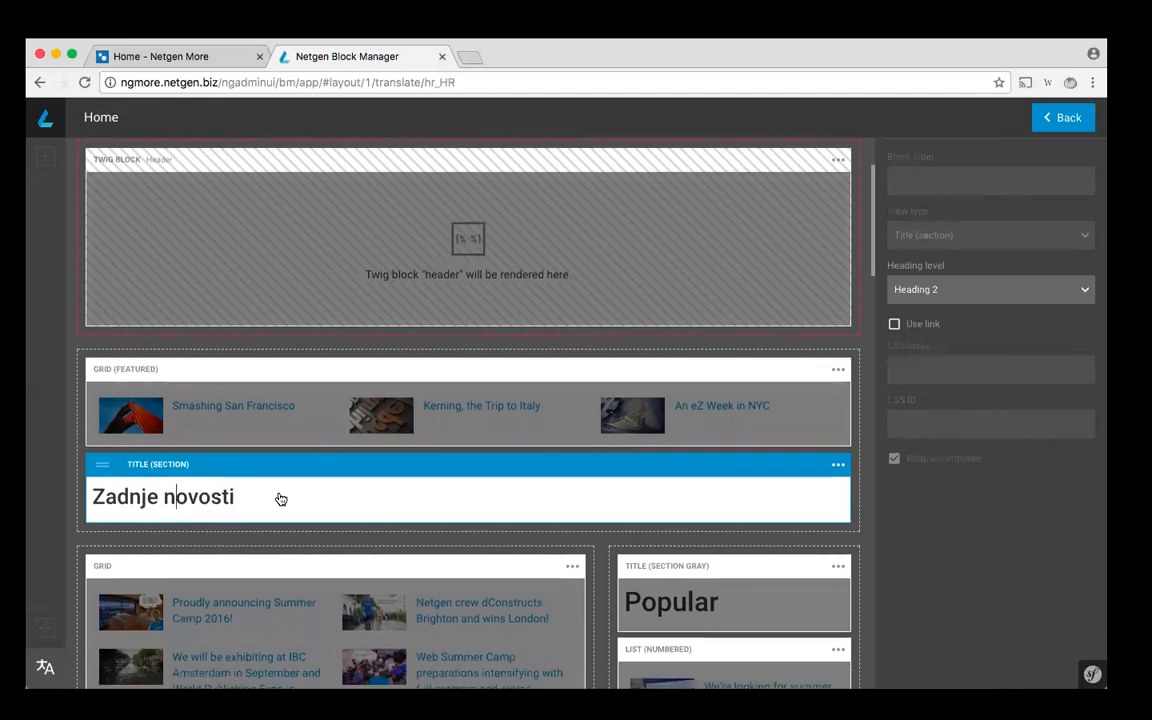
scroll(279, 494, "down", 1)
scroll(279, 494, "up", 1)
scroll(391, 548, "up", 1)
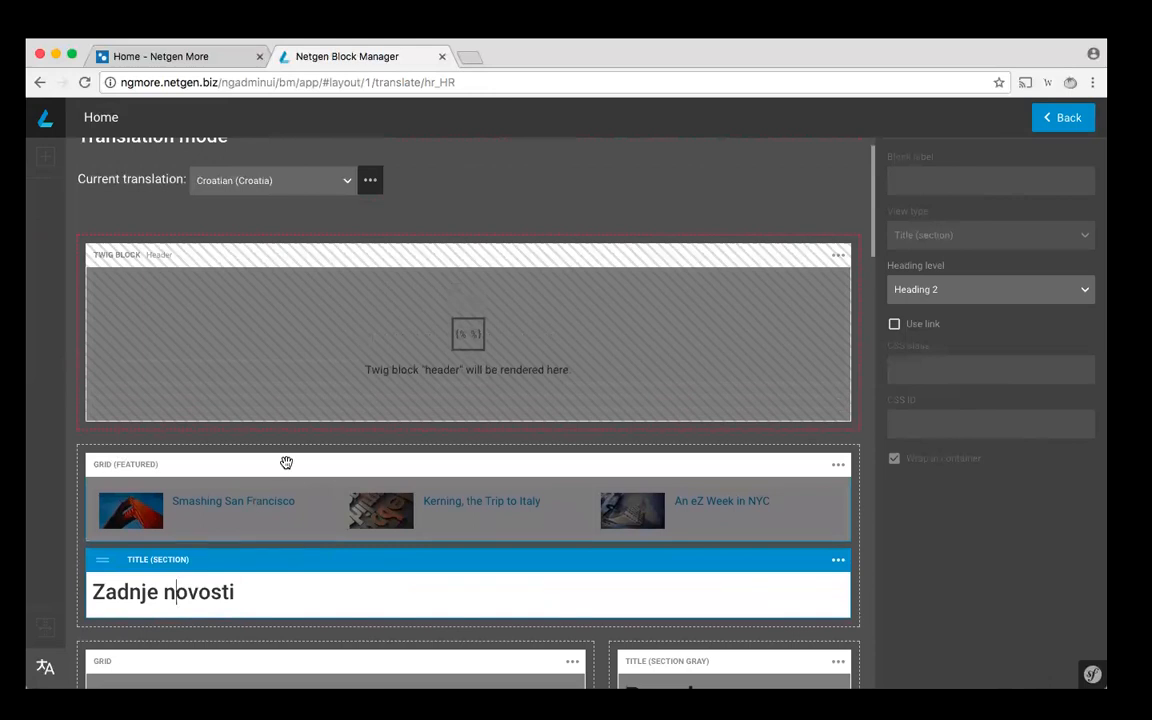
left_click(286, 462)
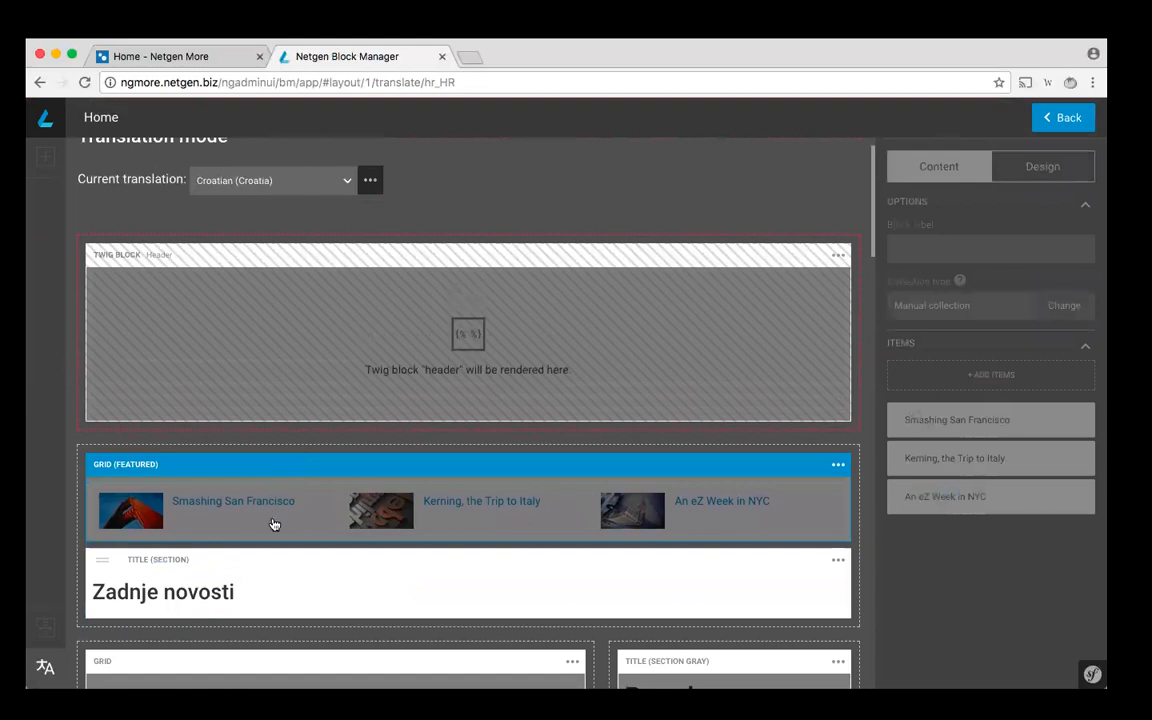
left_click(270, 568)
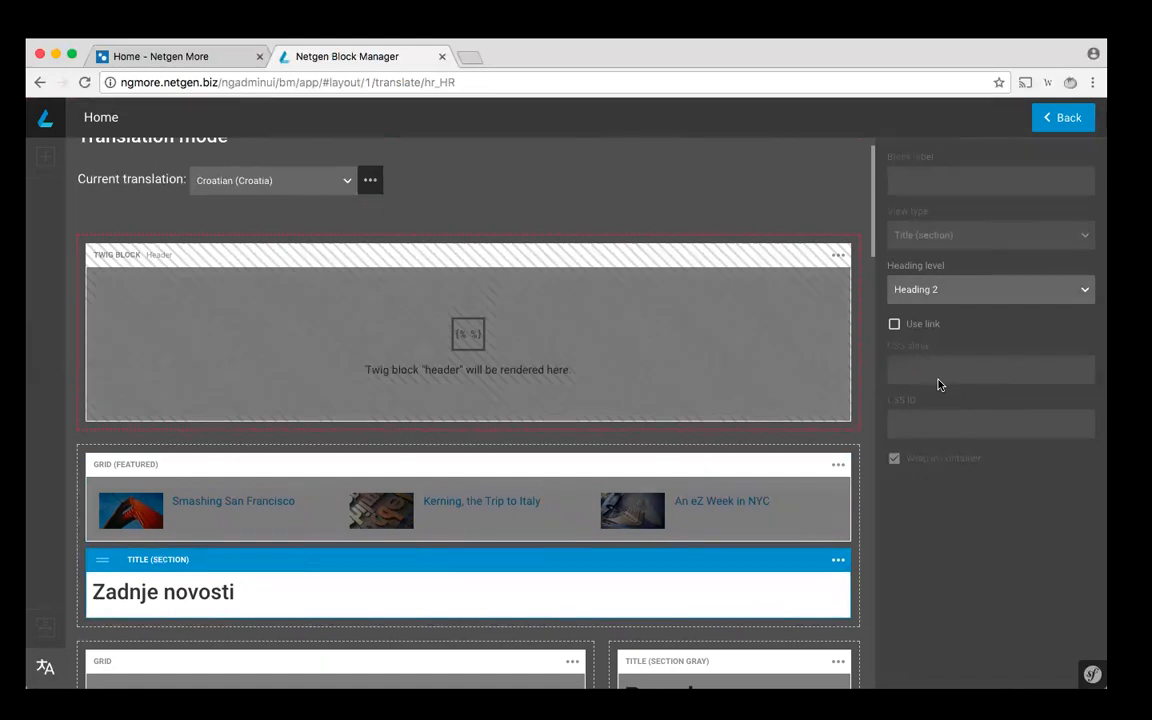
left_click(945, 295)
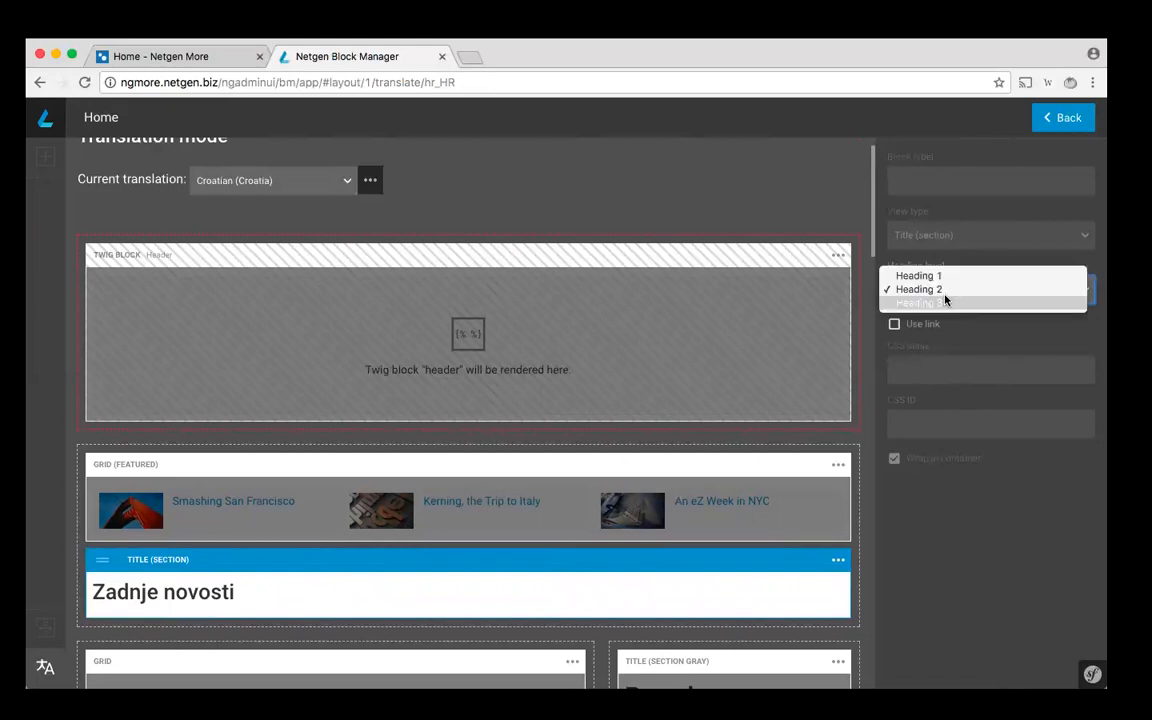
left_click(990, 332)
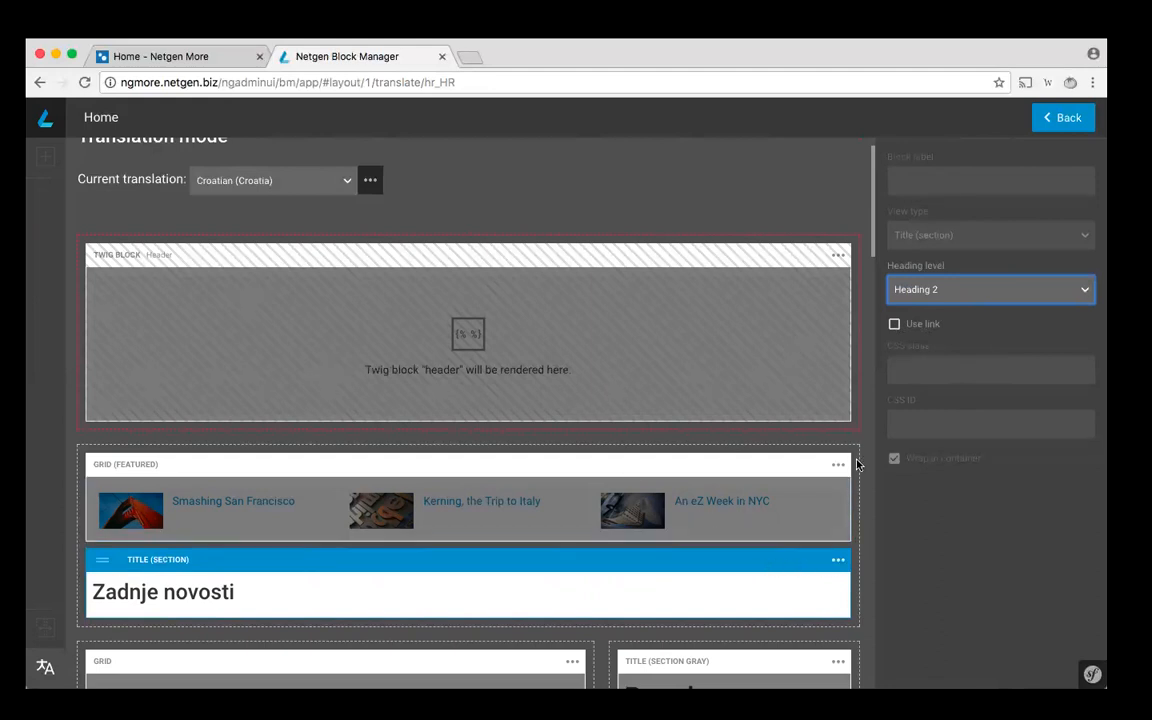
- Enable translation for the "Popular" title block in the Croatian version of the layout
scroll(802, 540, "down", 3)
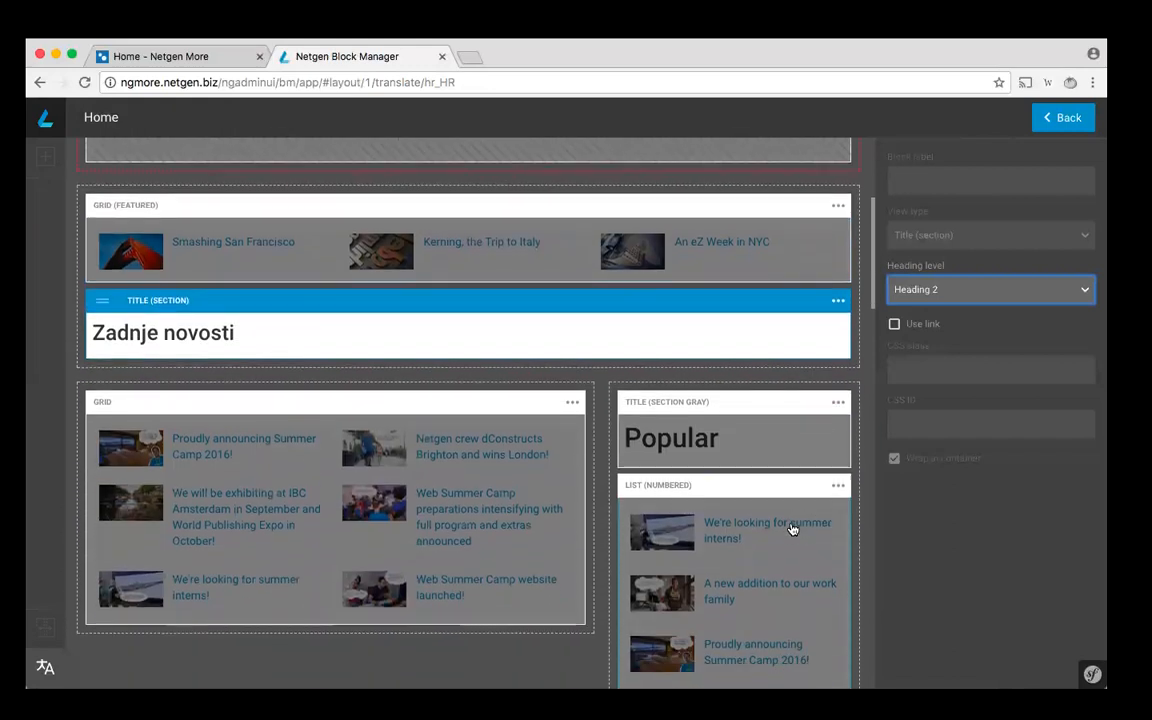
left_click(837, 466)
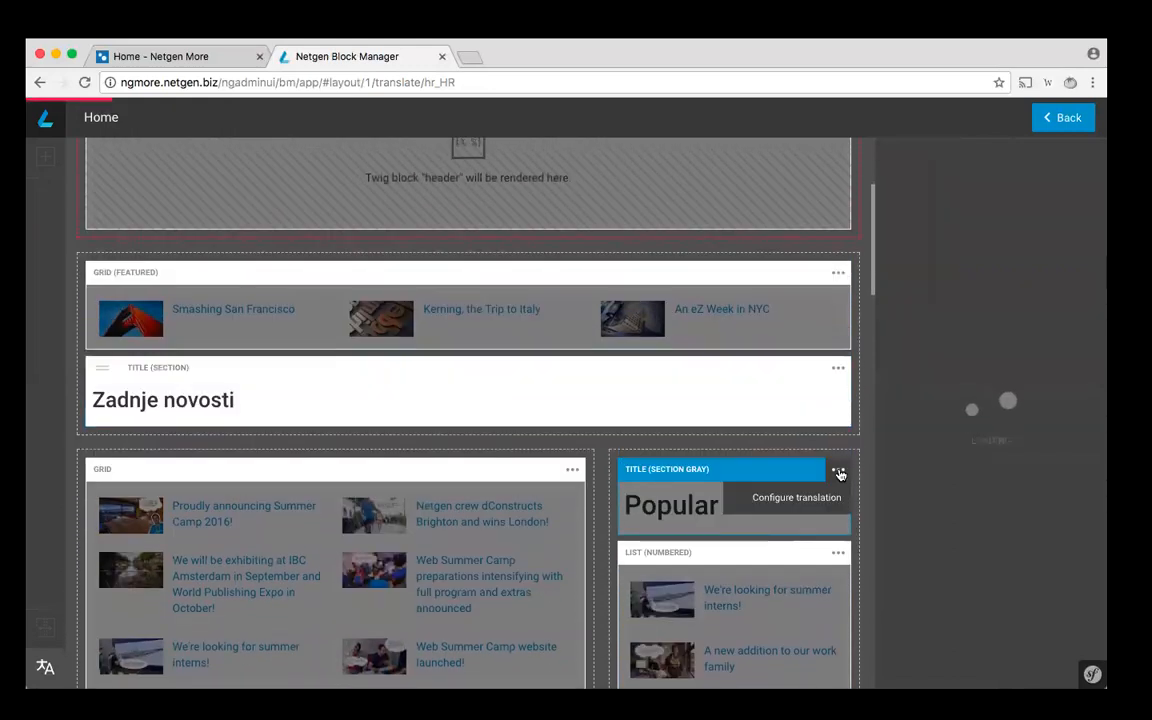
left_click(830, 506)
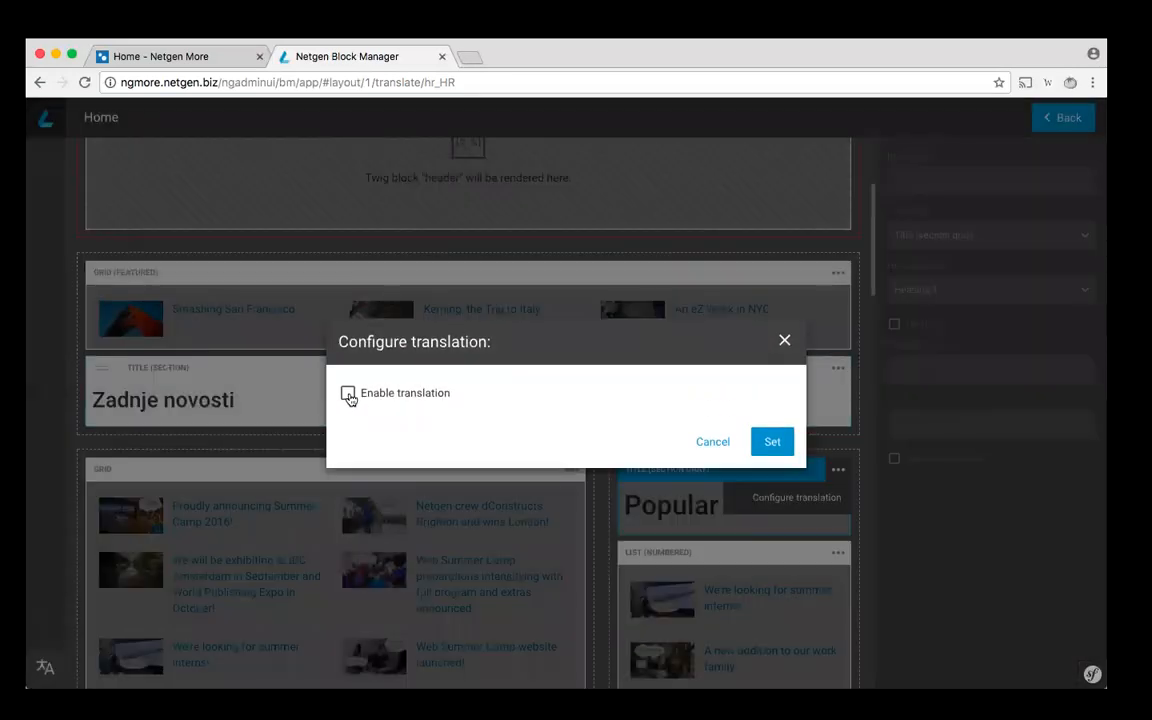
left_click(347, 393)
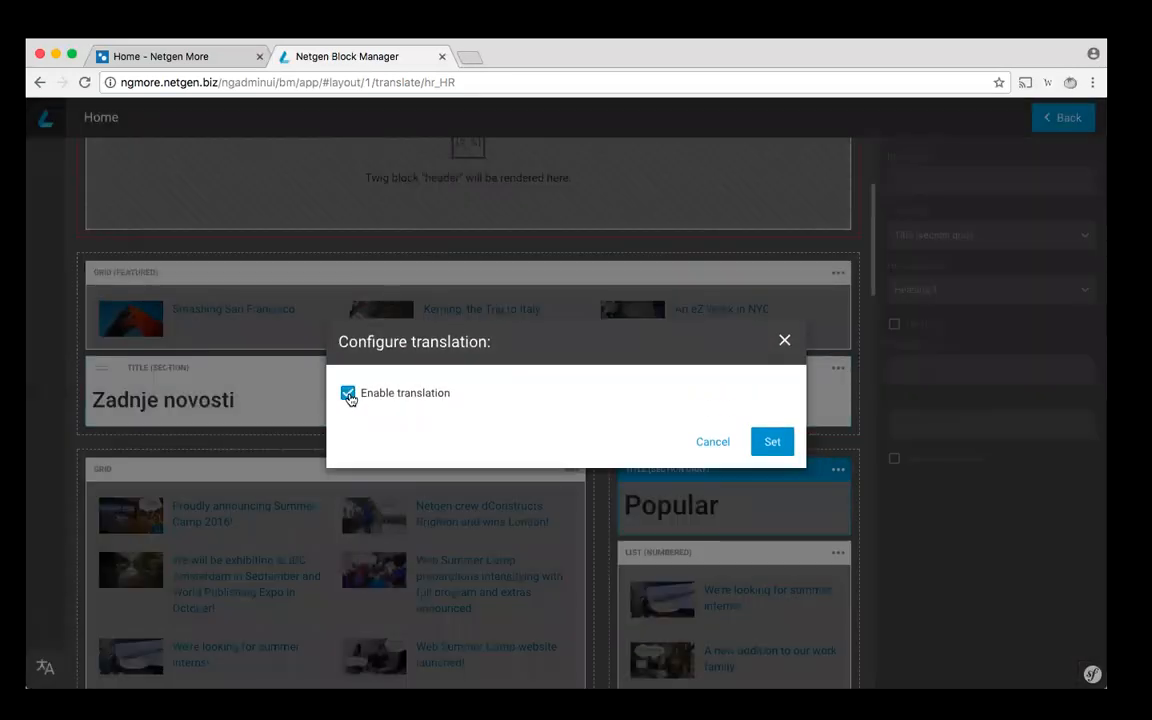
left_click(771, 441)
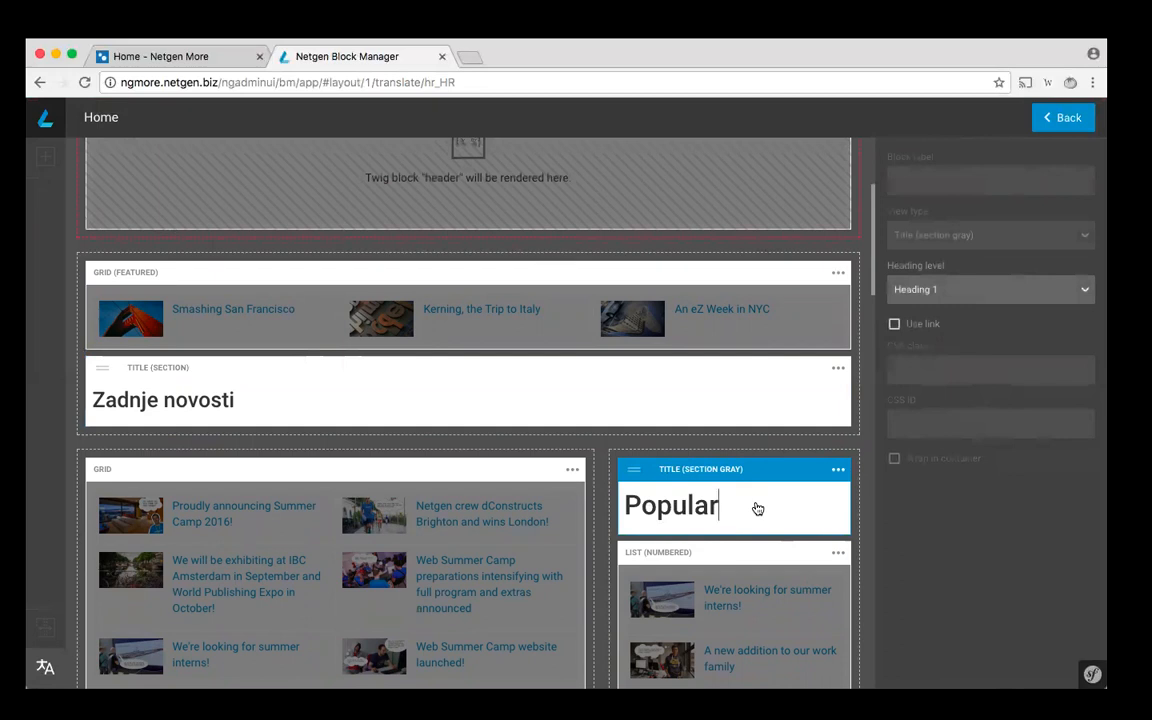
- Compare the properties of the featured grid block with those of the "Zadnje novosti" title block in translation mode
scroll(764, 437, "up", 2)
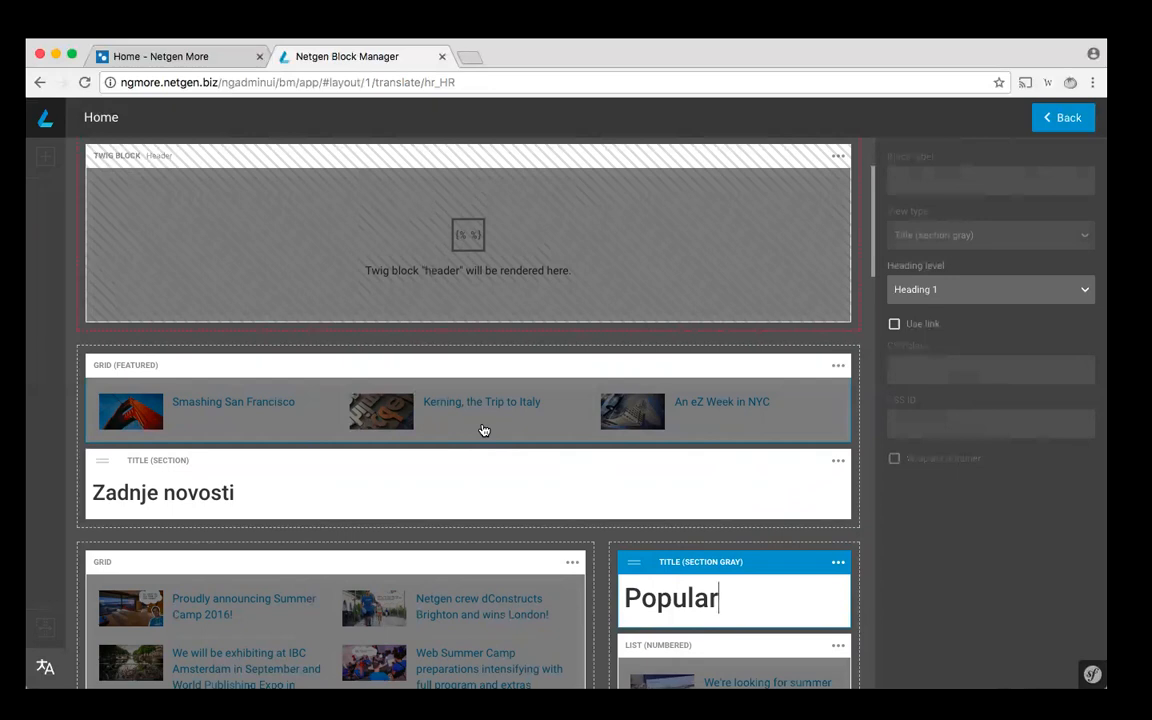
left_click(264, 366)
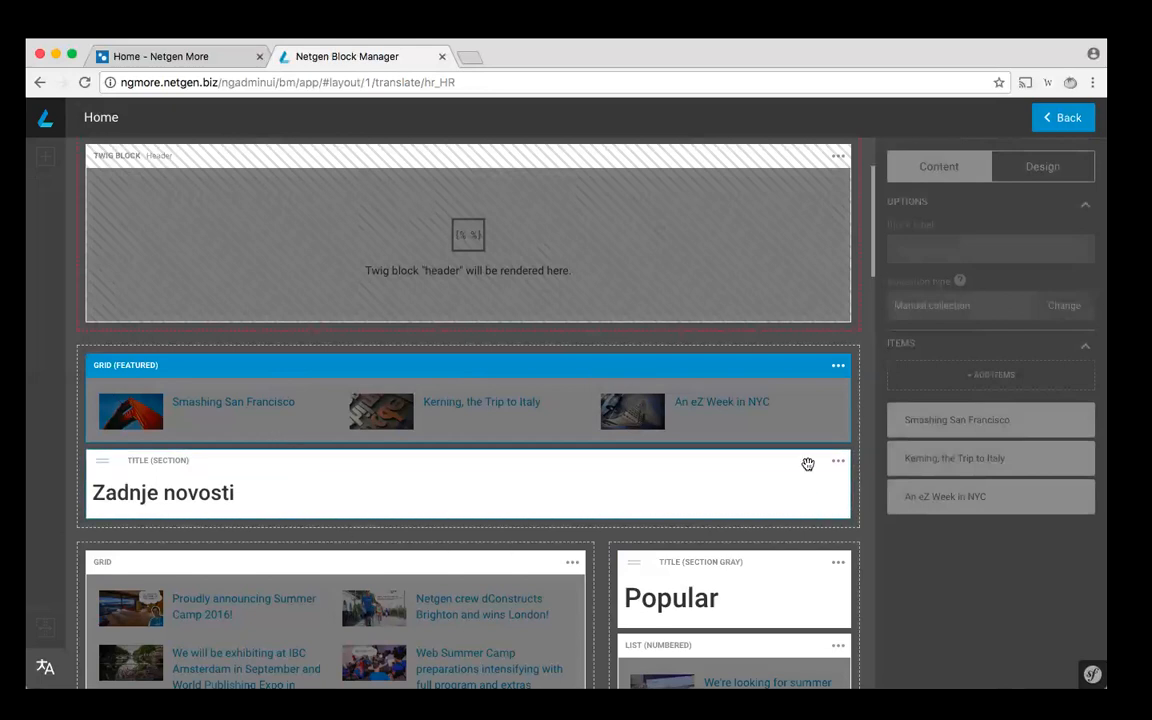
left_click(760, 469)
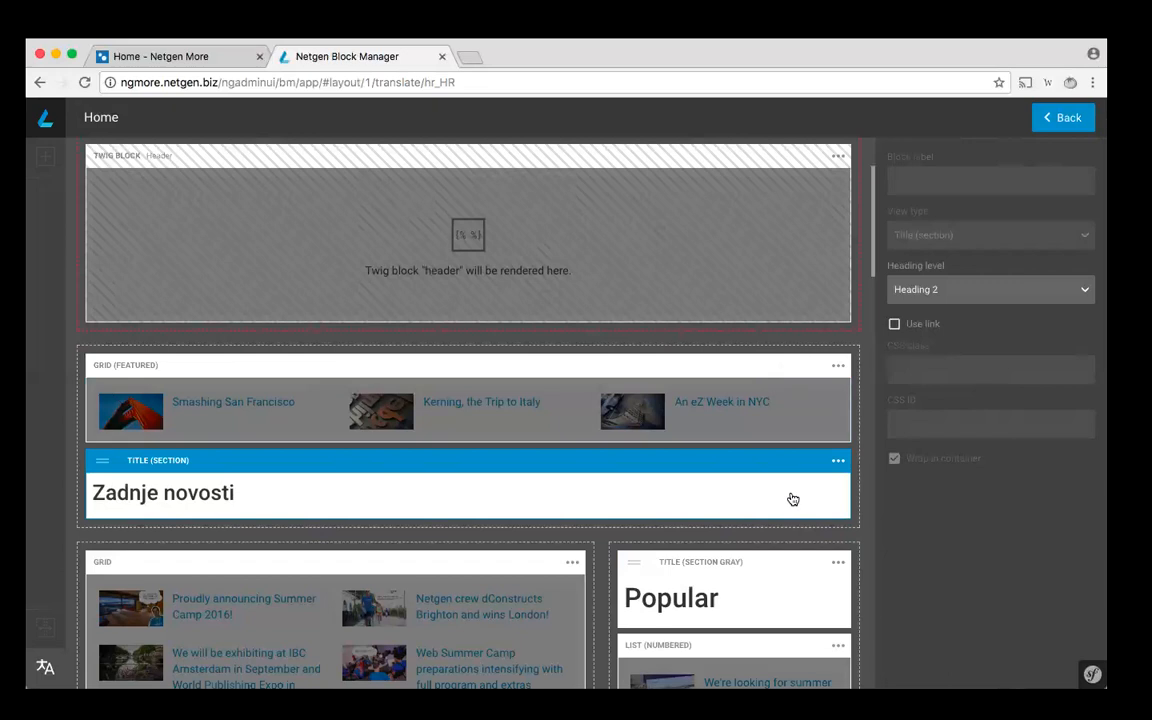
scroll(792, 498, "up", 2)
scroll(792, 498, "down", 1)
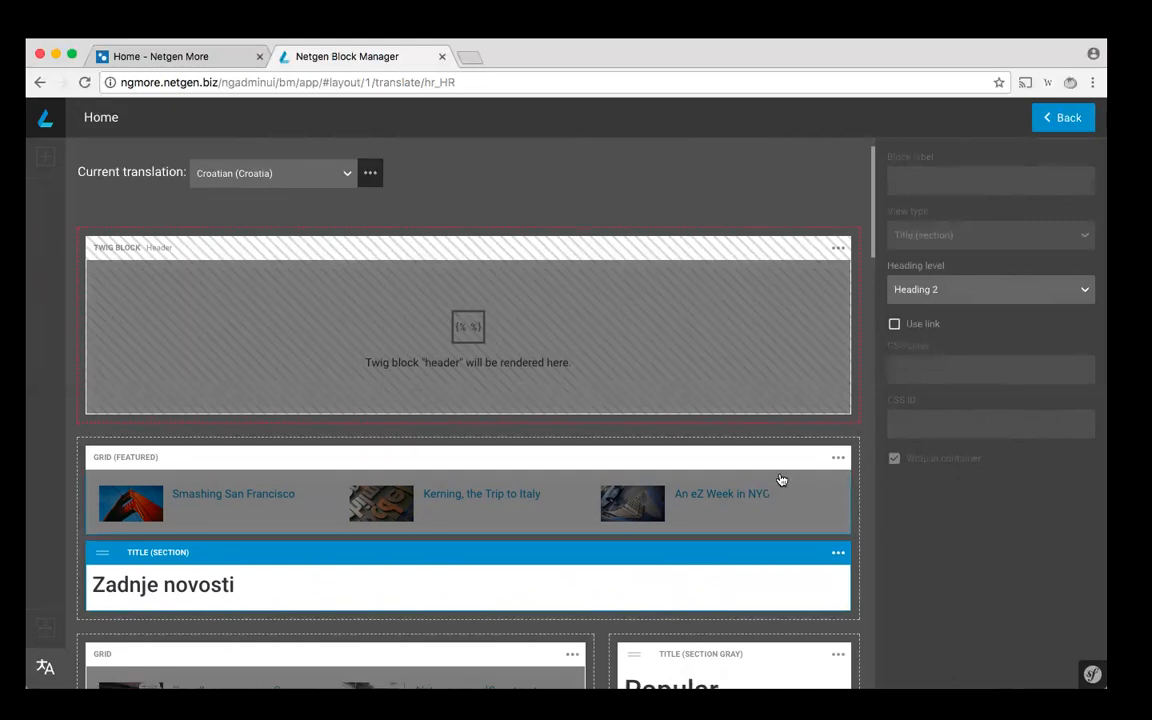
scroll(782, 480, "down", 2)
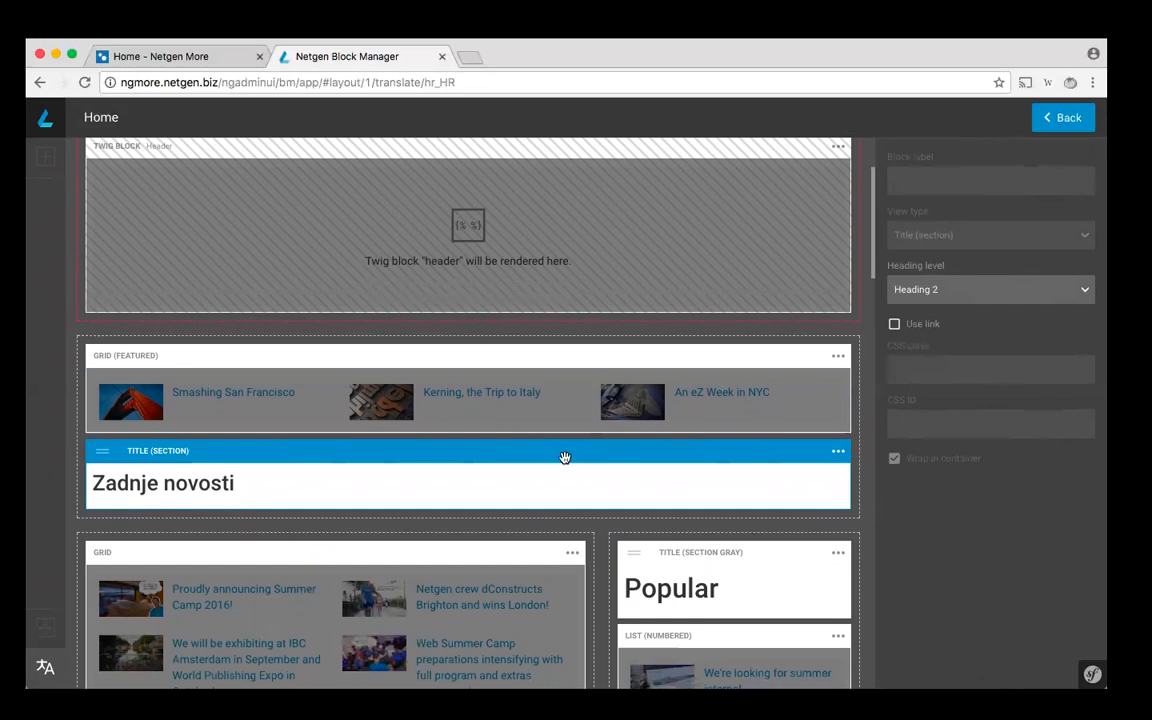
scroll(565, 457, "up", 2)
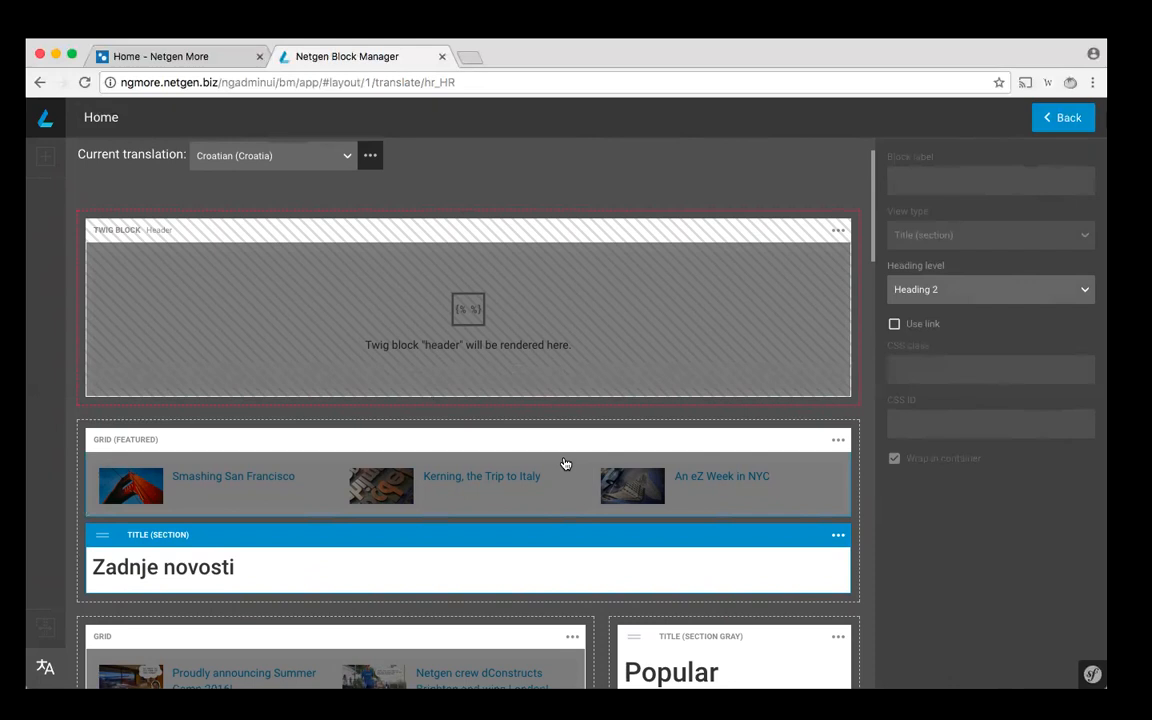
scroll(565, 463, "down", 1)
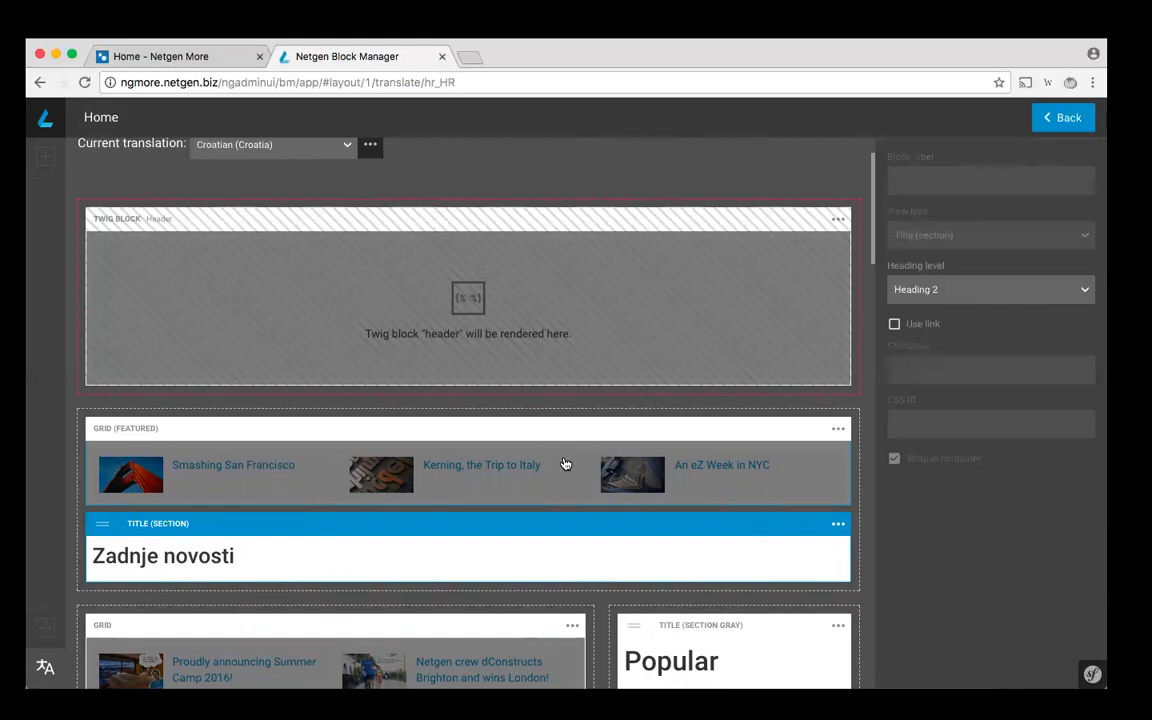
scroll(565, 463, "down", 2)
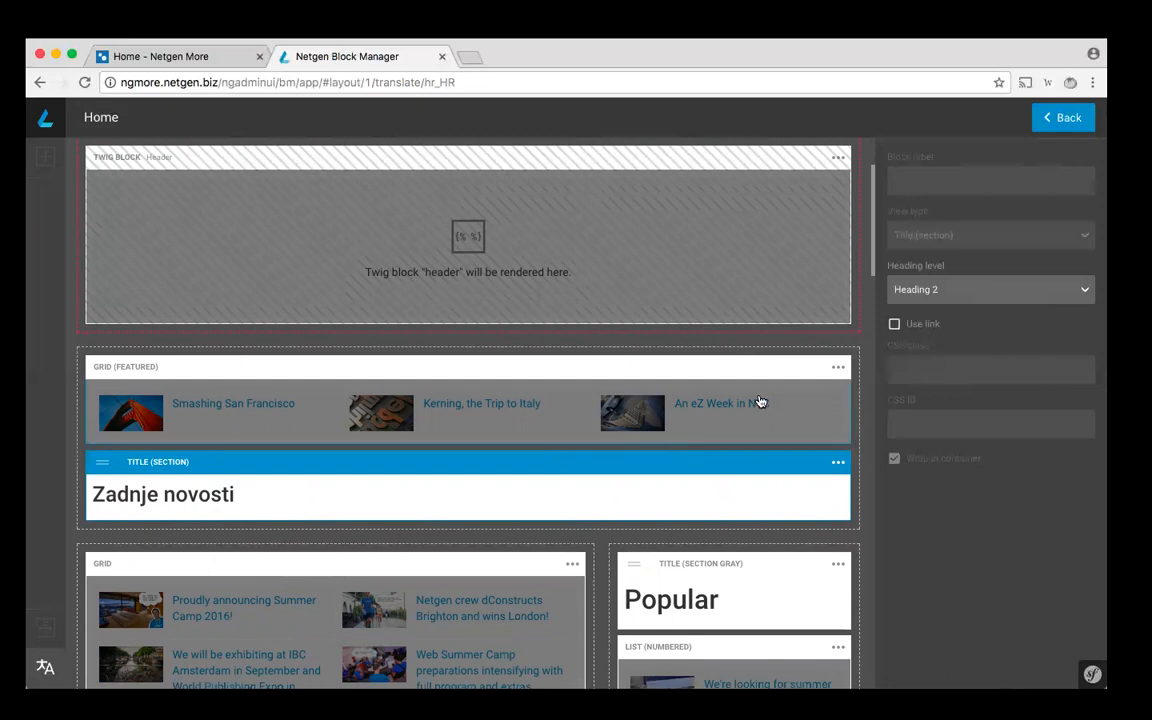
scroll(760, 400, "up", 3)
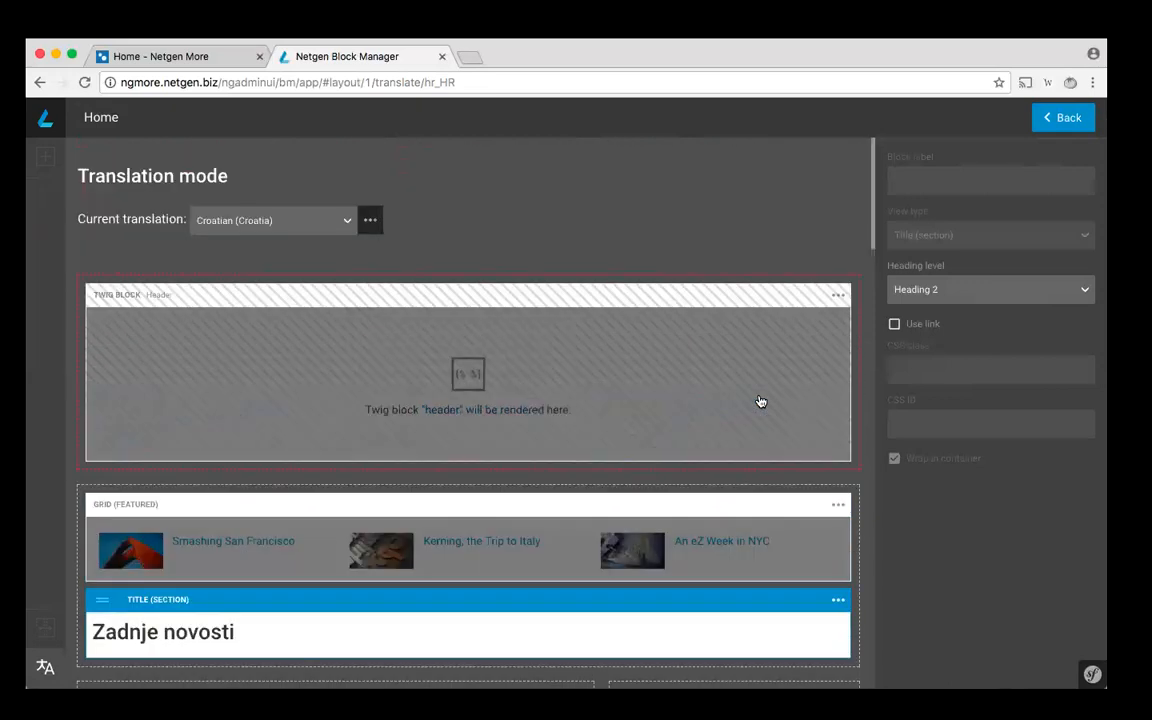
- Publish the Home layout with its Croatian translation and reload the Croatian home page to check the section title
left_click(1065, 123)
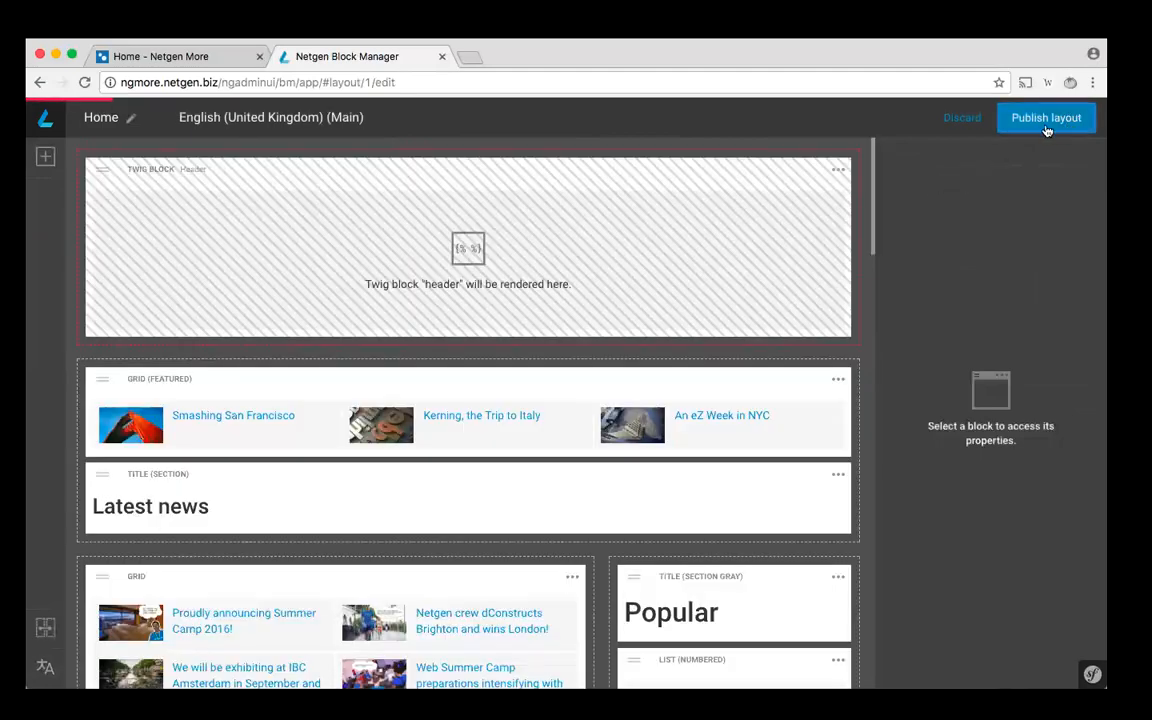
left_click(1046, 118)
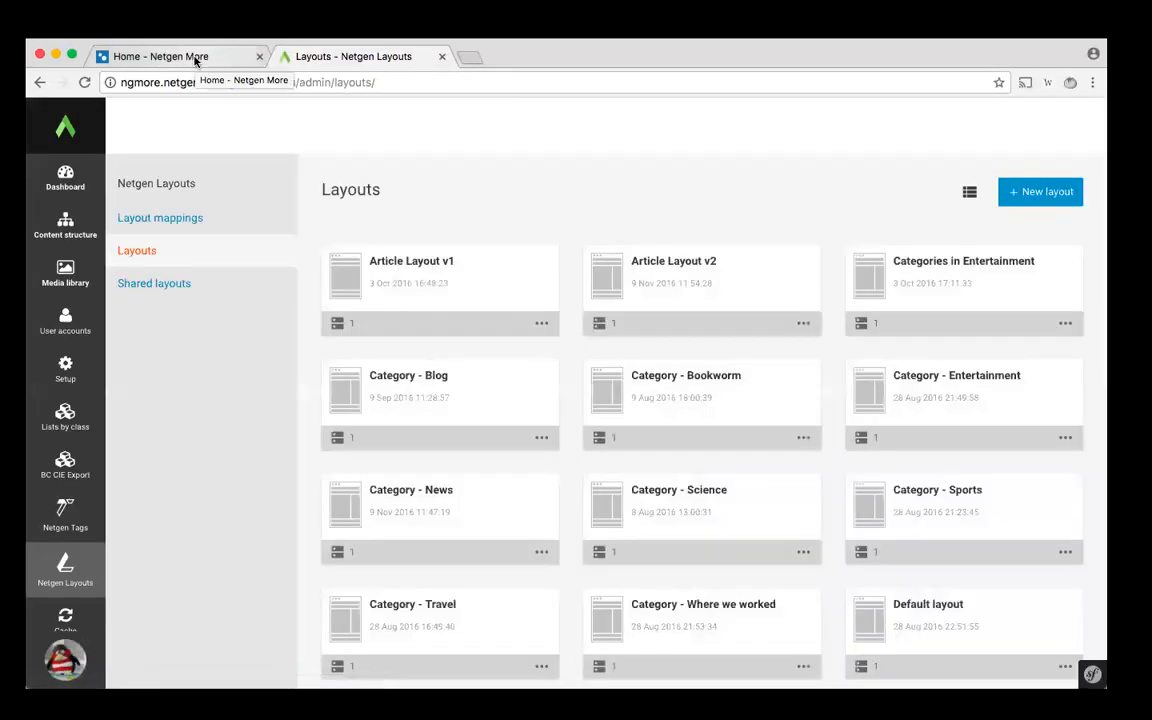
left_click(224, 56)
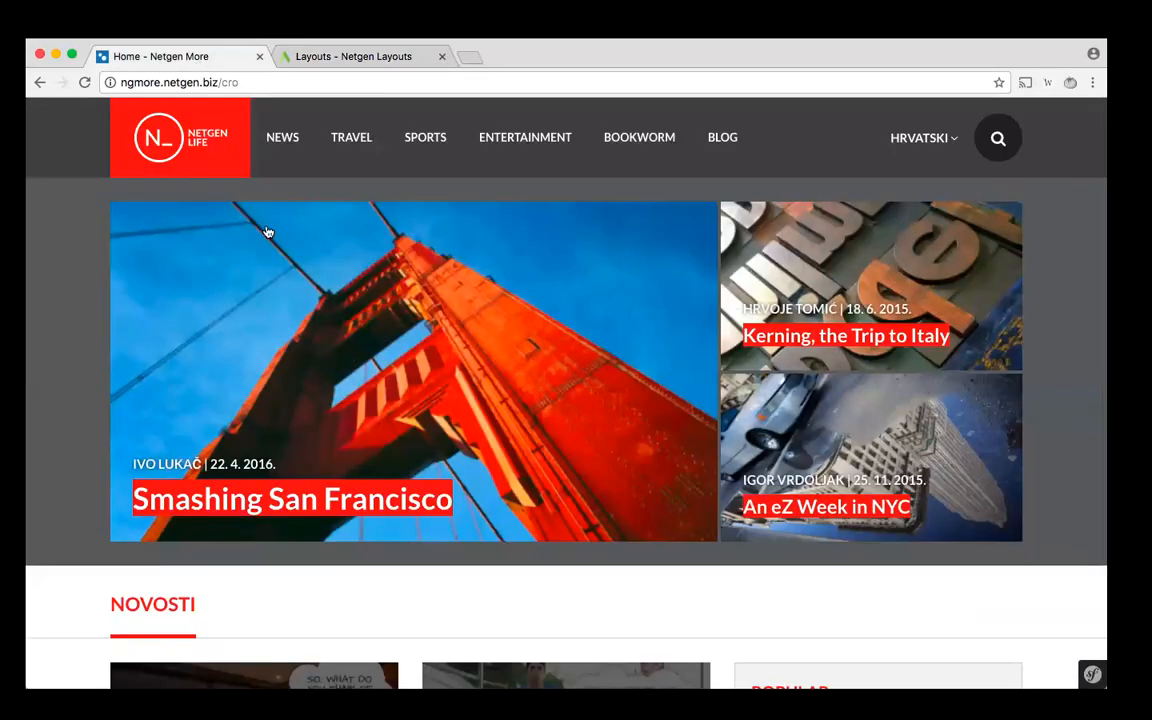
key("super+r")
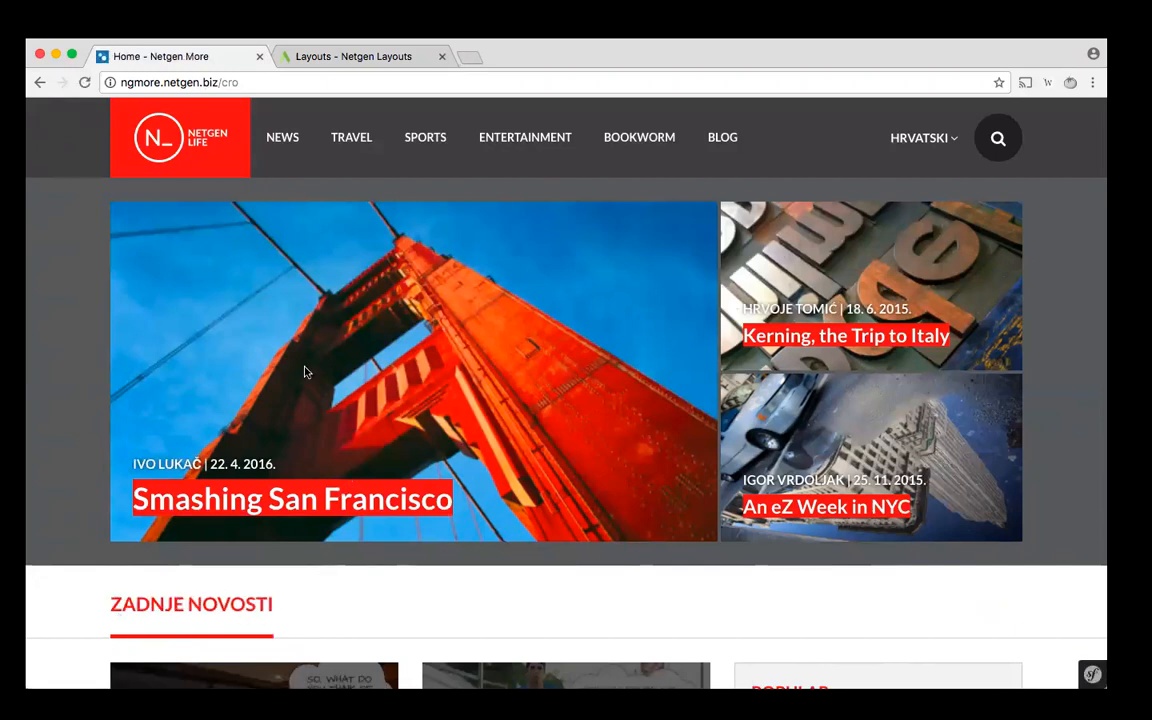
- Start a new layout to examine which main translation languages it offers, and cancel its creation
left_click(352, 56)
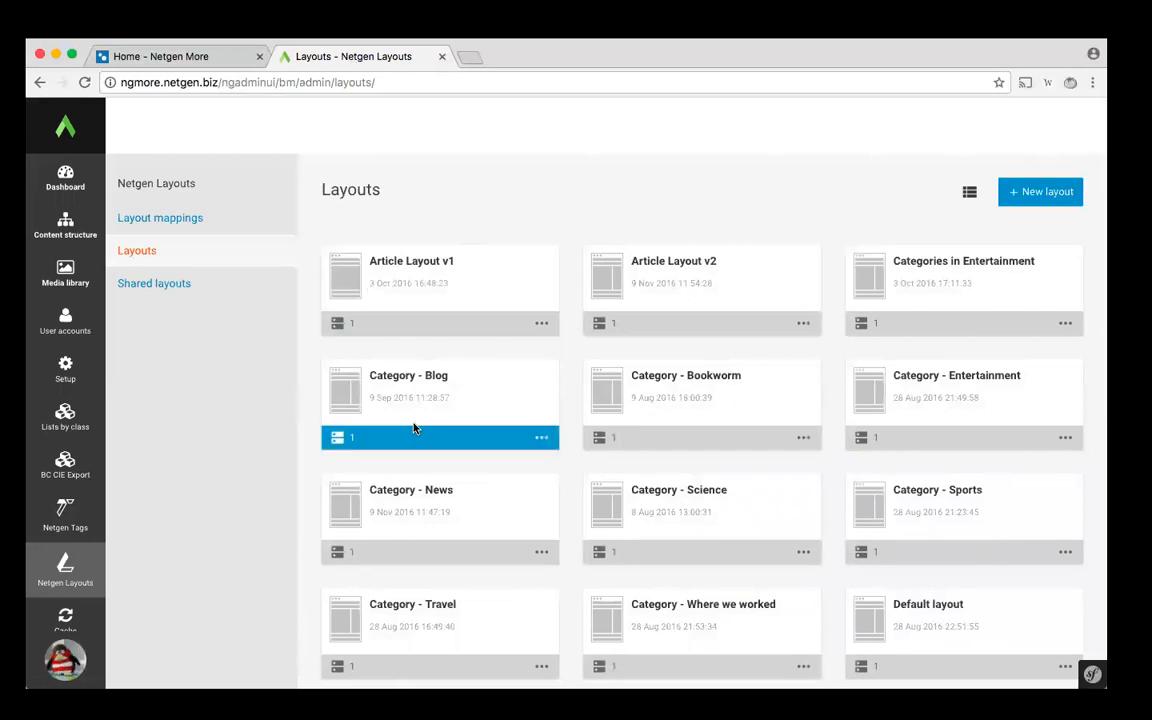
left_click(1050, 194)
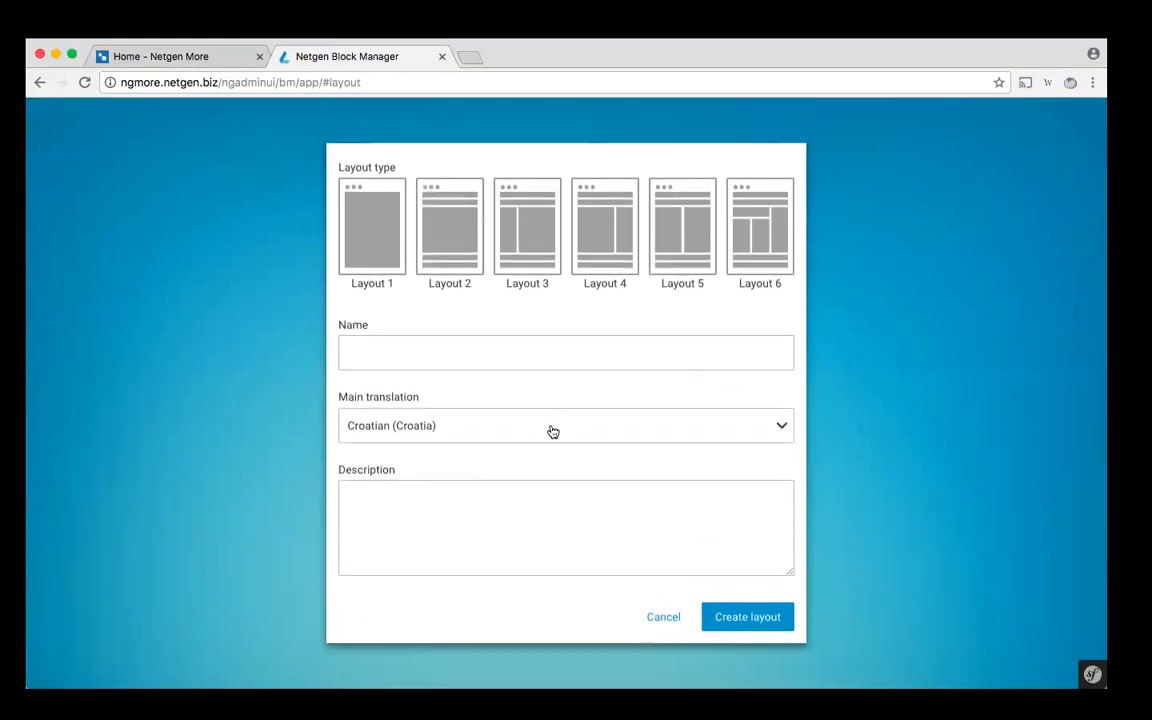
left_click(552, 431)
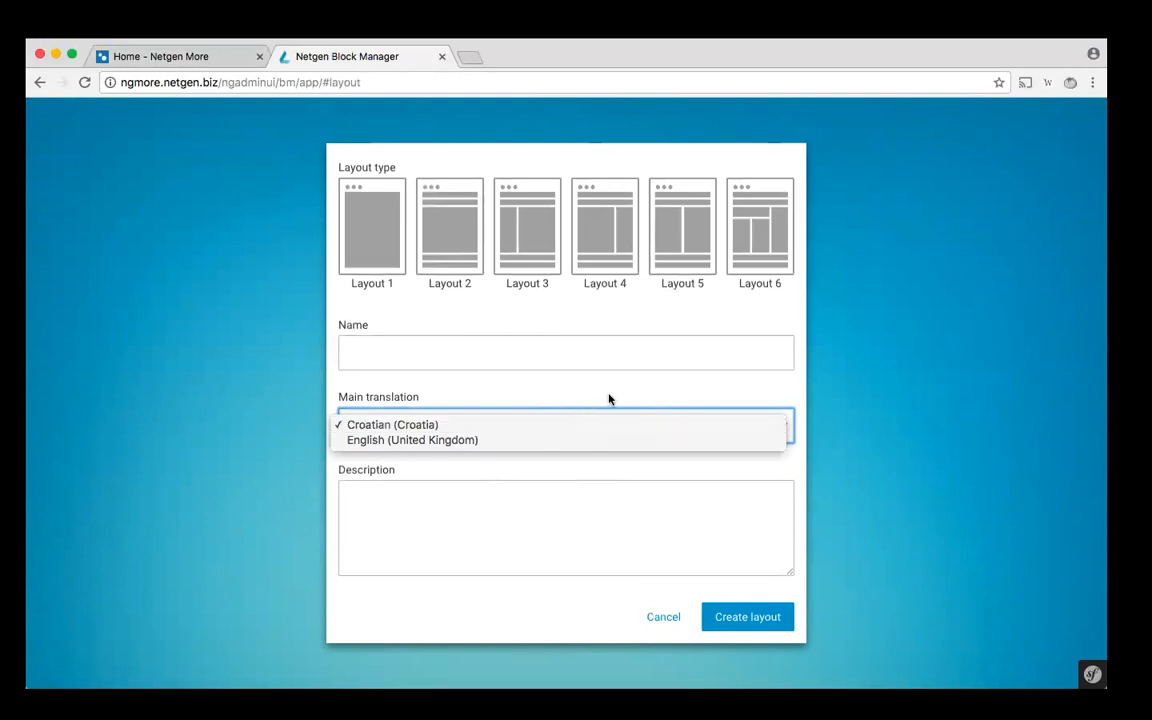
left_click(608, 403)
left_click(599, 424)
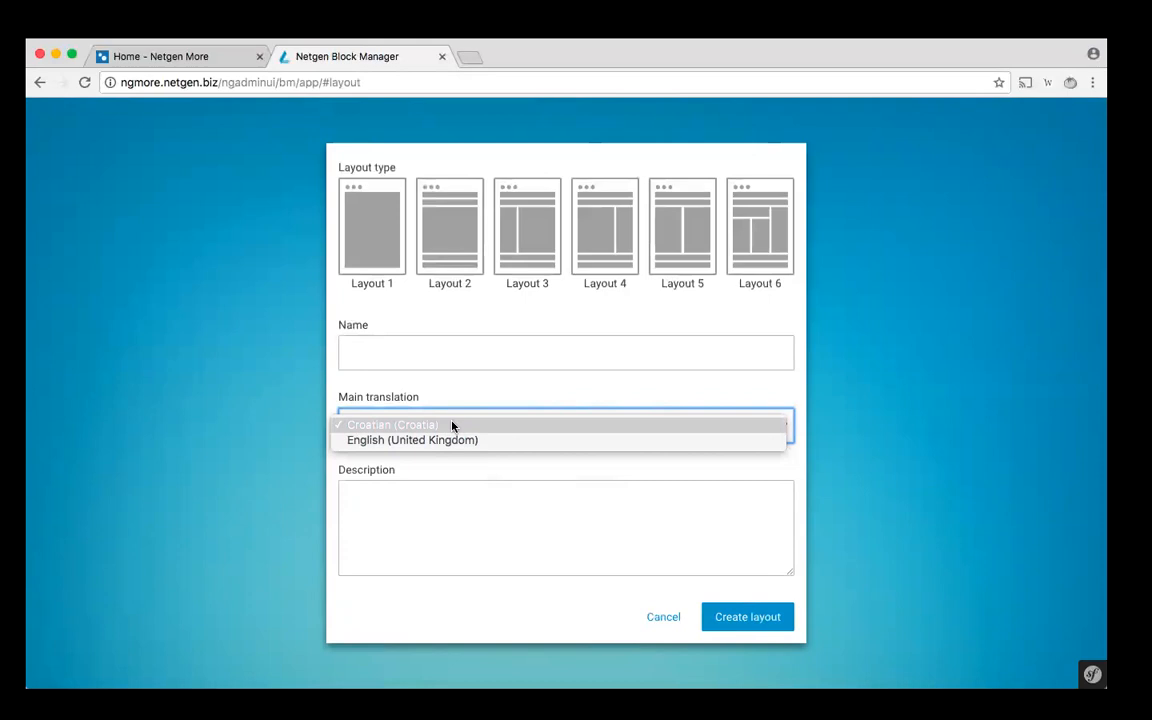
left_click(662, 617)
left_click(661, 618)
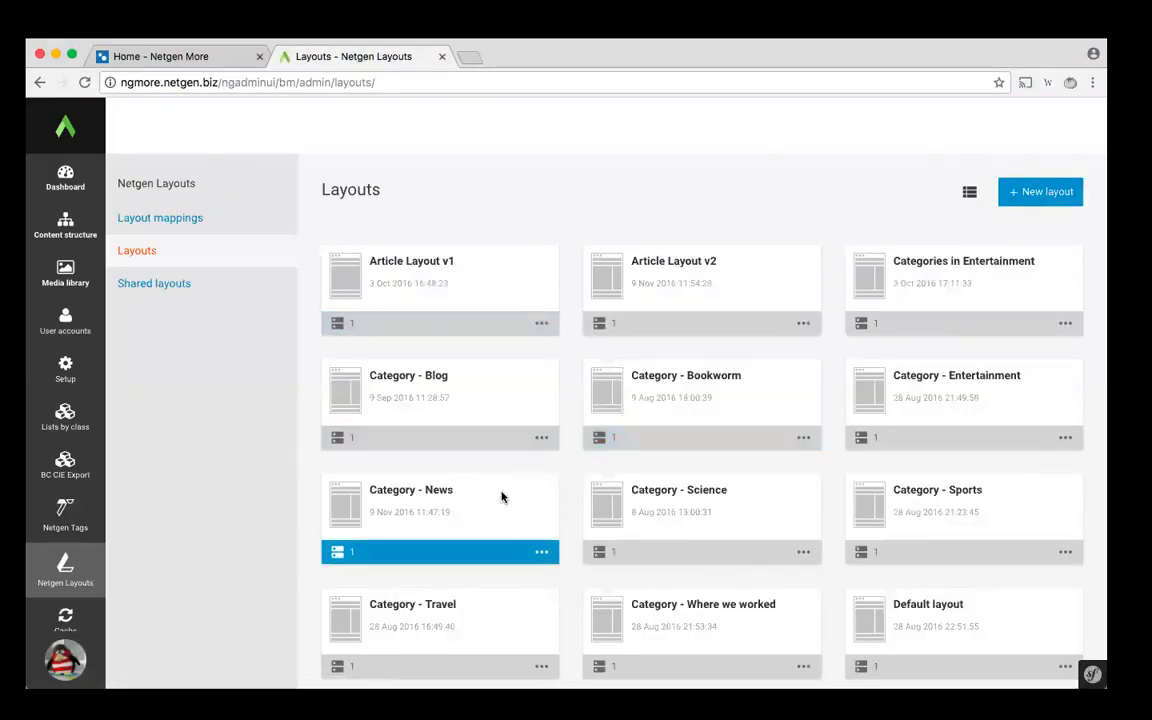
- Open the Home layout from the layouts overview for editing
scroll(488, 552, "down", 5)
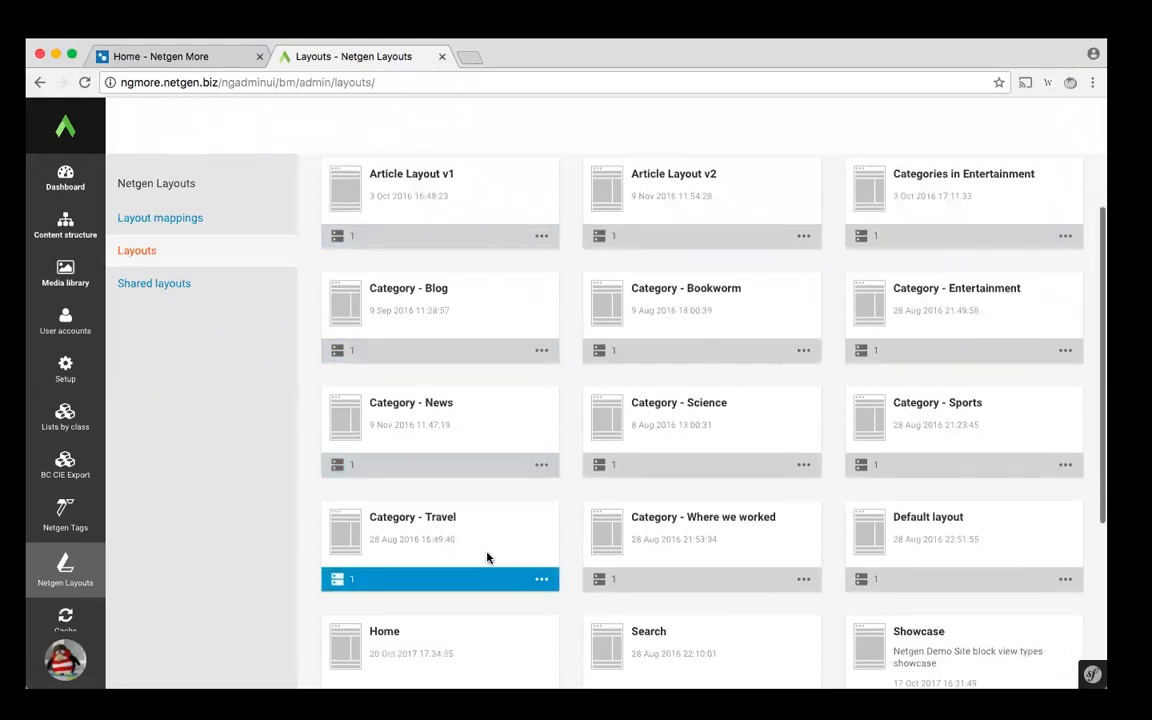
scroll(488, 557, "down", 3)
scroll(488, 555, "up", 2)
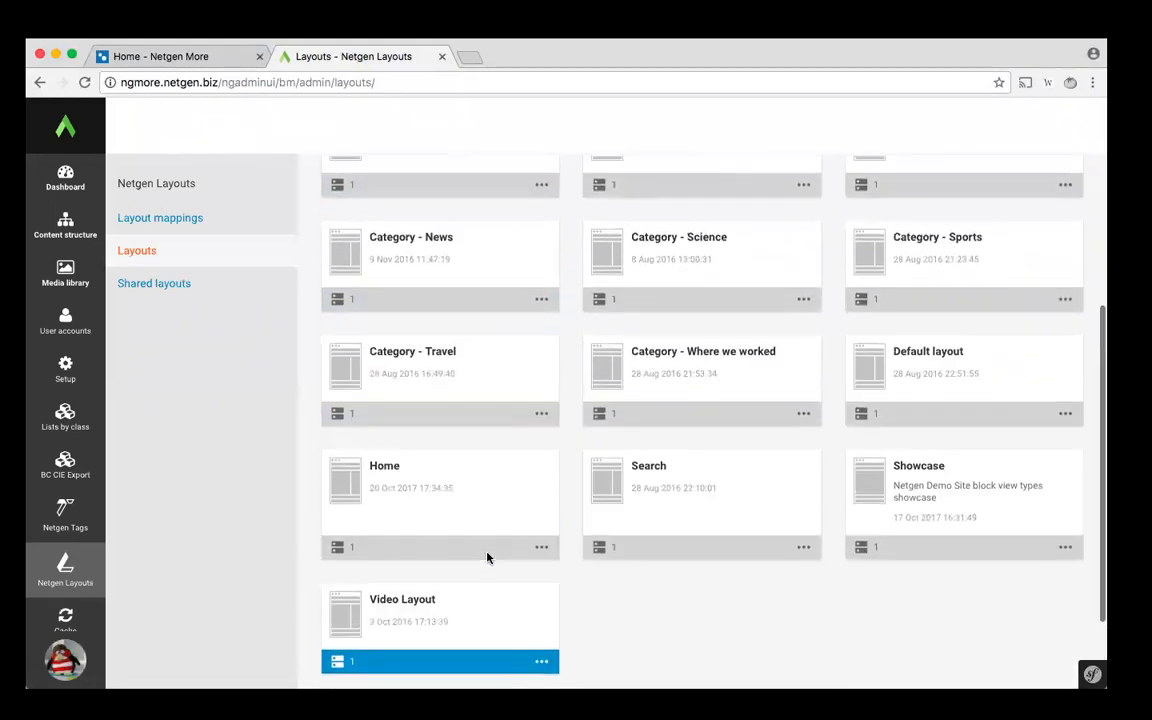
left_click(386, 469)
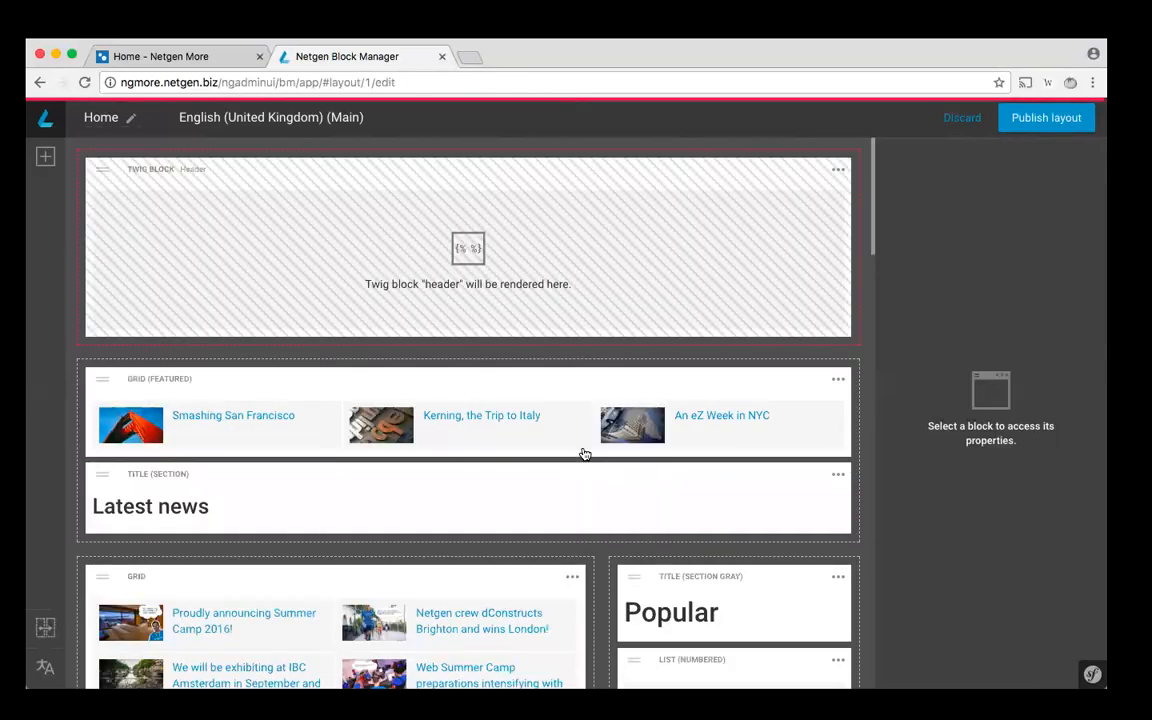
- Examine the featured grid block's content and design options, including its CSS class, and discard the Home layout draft
left_click(501, 383)
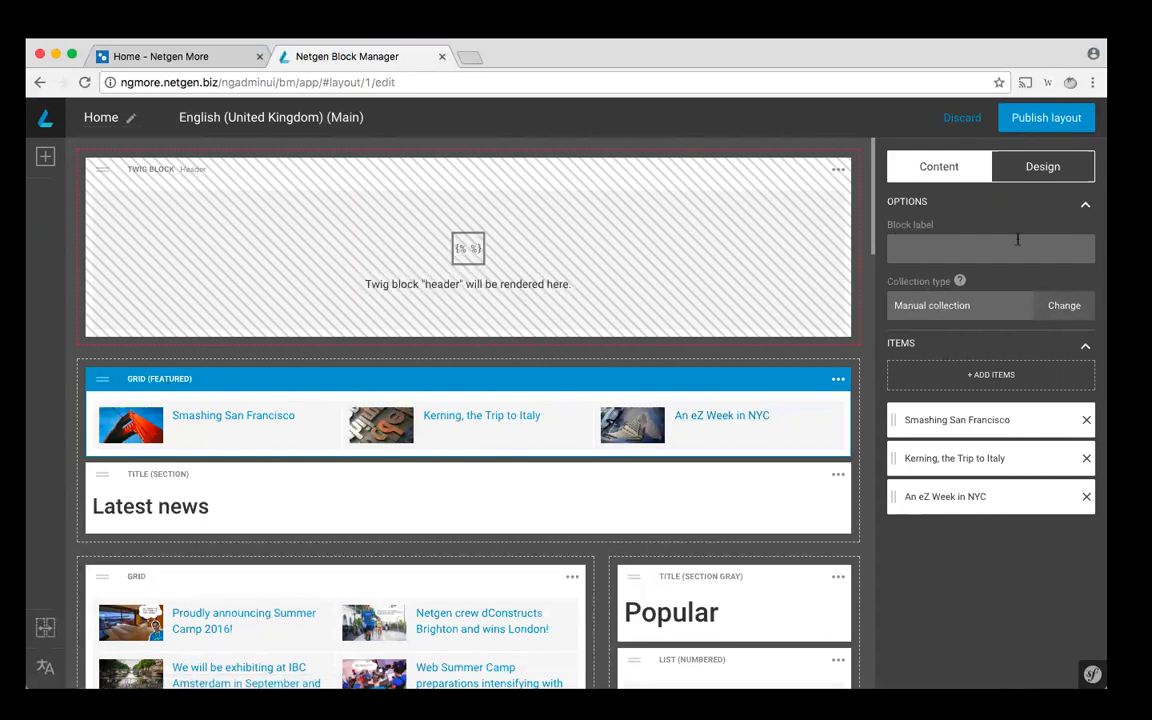
left_click(1029, 178)
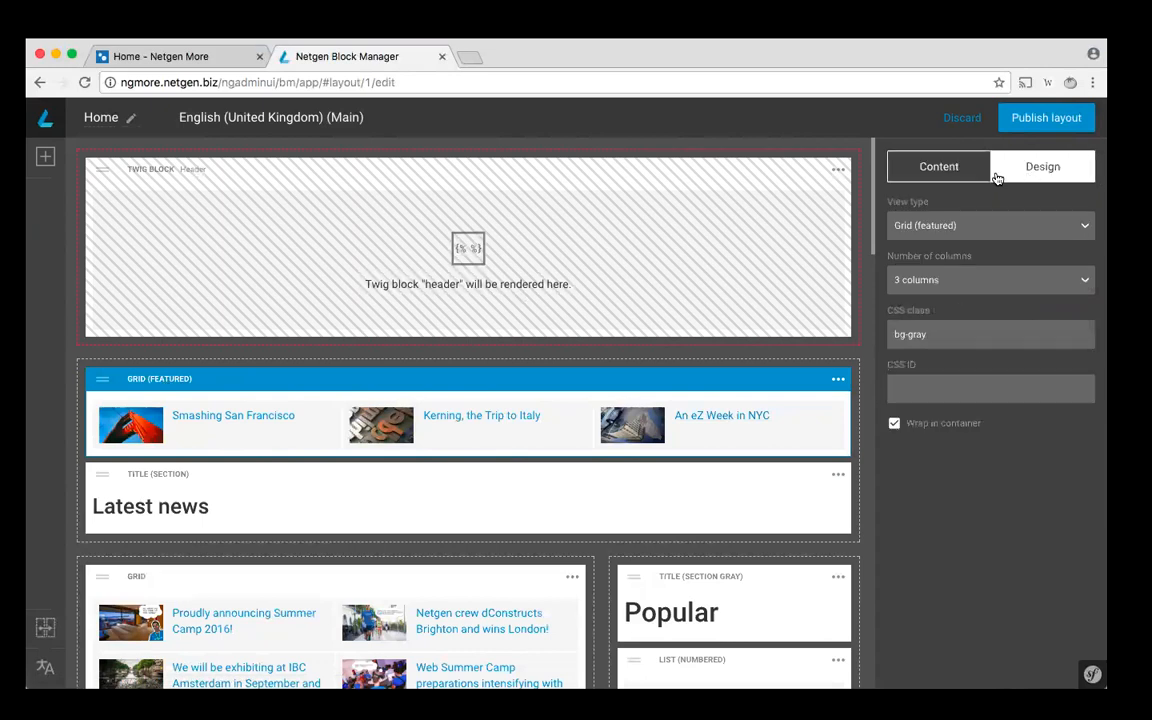
left_click(955, 172)
left_click(1043, 170)
left_click(956, 174)
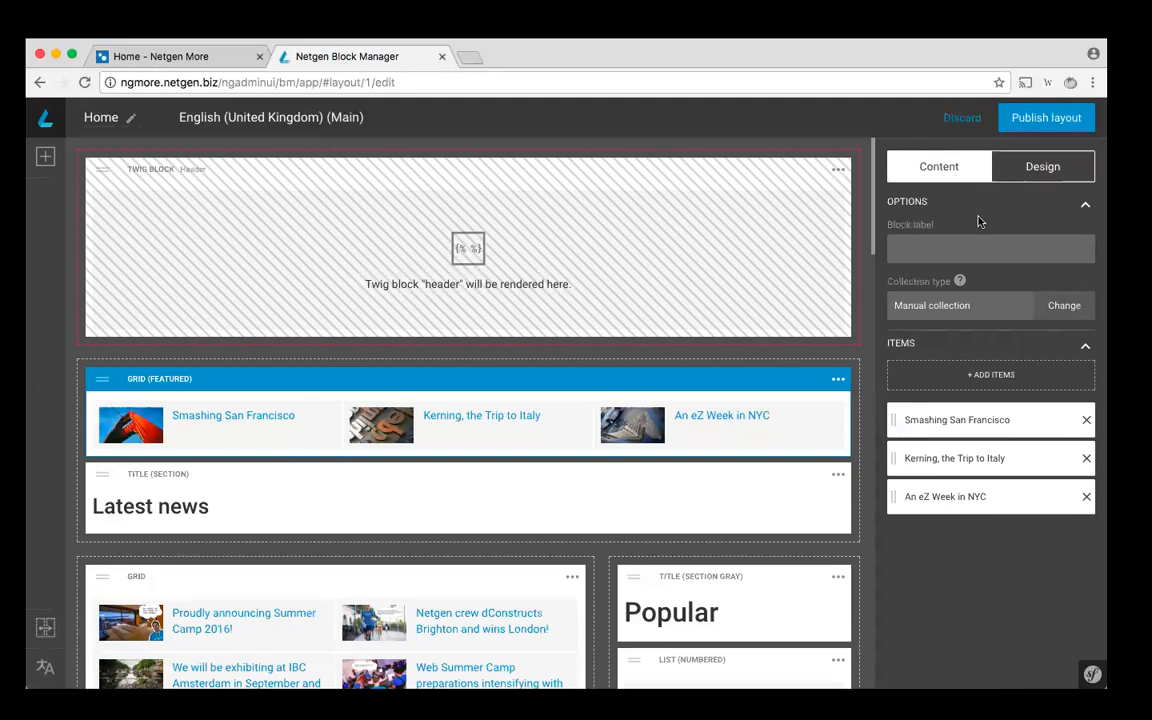
left_click(1032, 170)
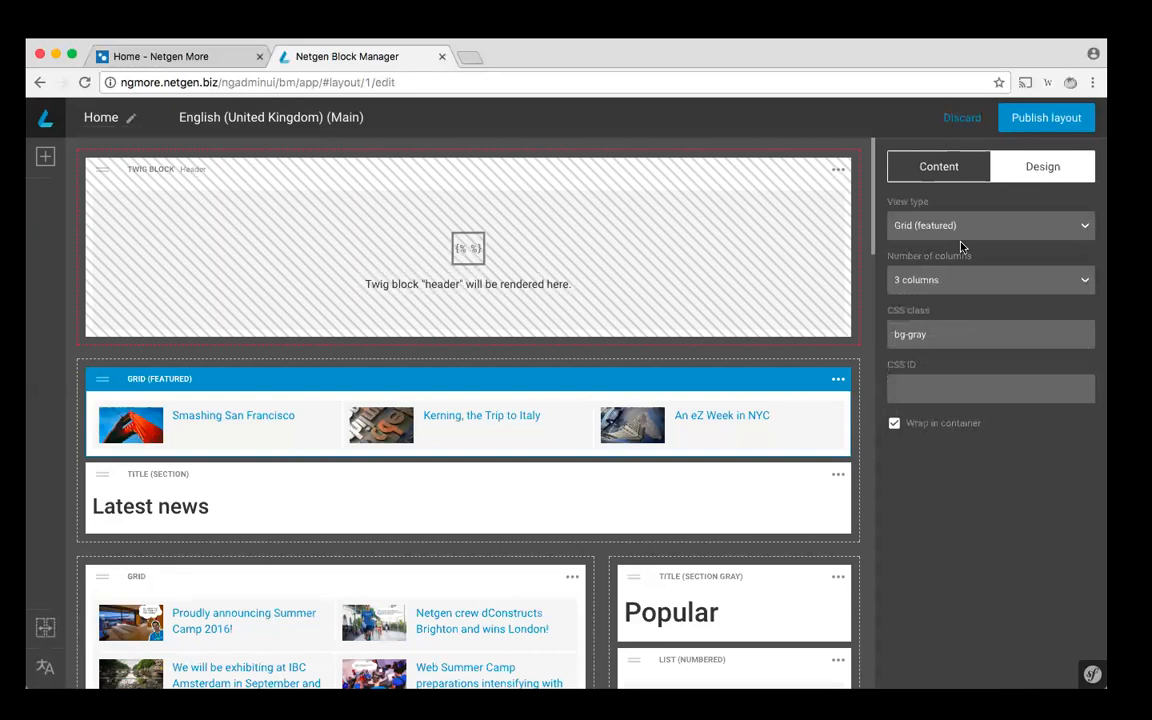
left_click(1003, 338)
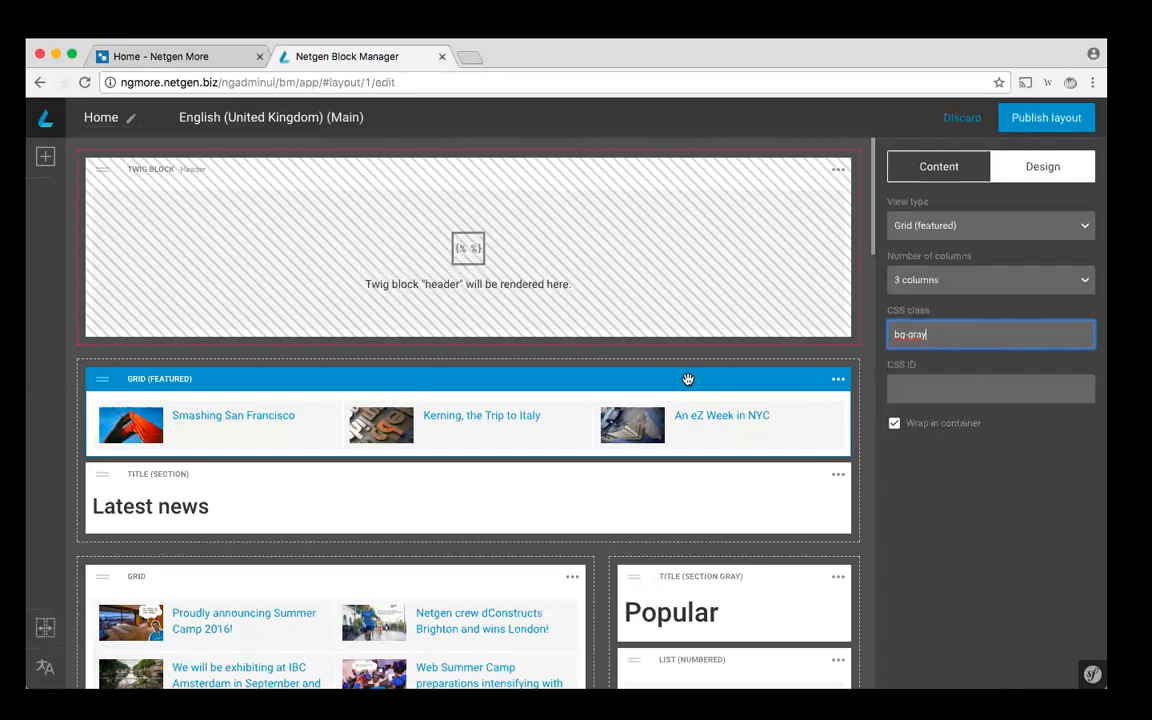
left_click(960, 118)
left_click(766, 435)
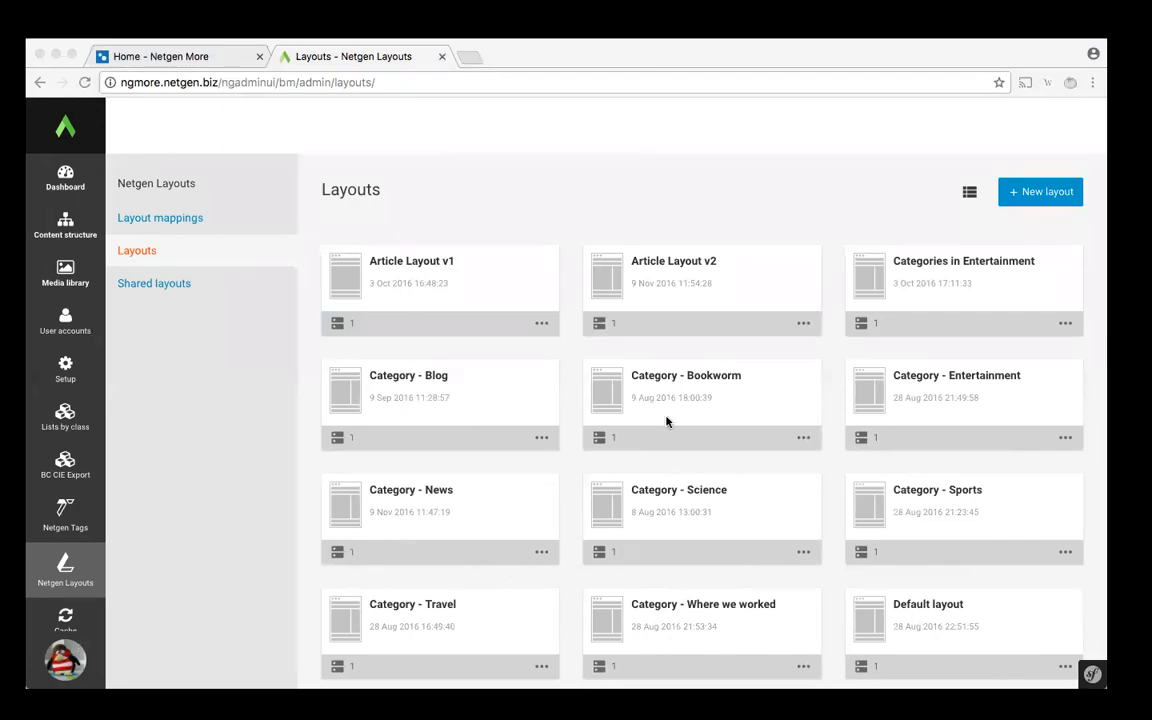
key("super+Tab")
left_click(336, 119)
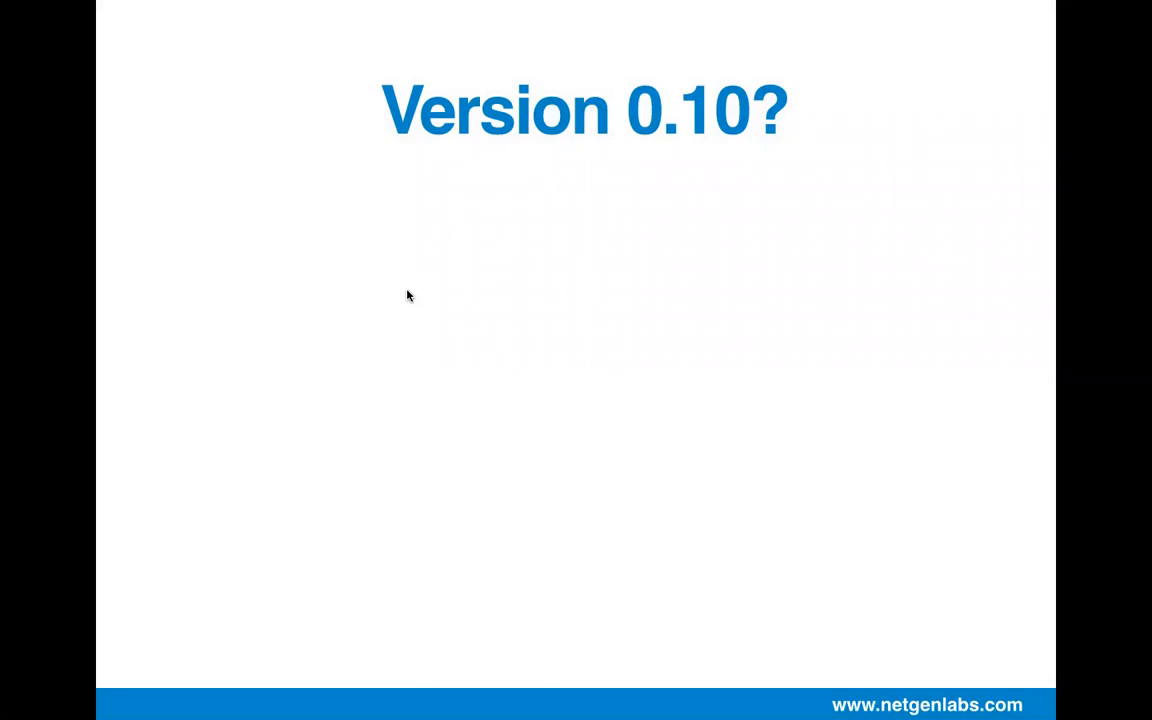
key("Right")
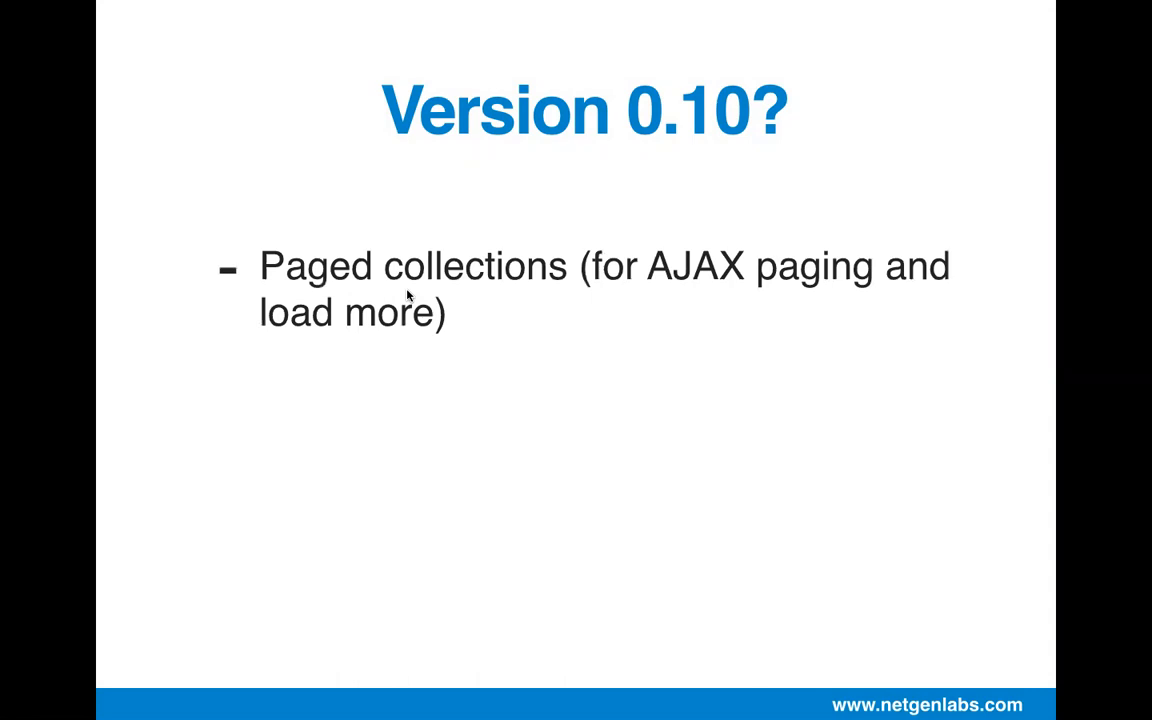